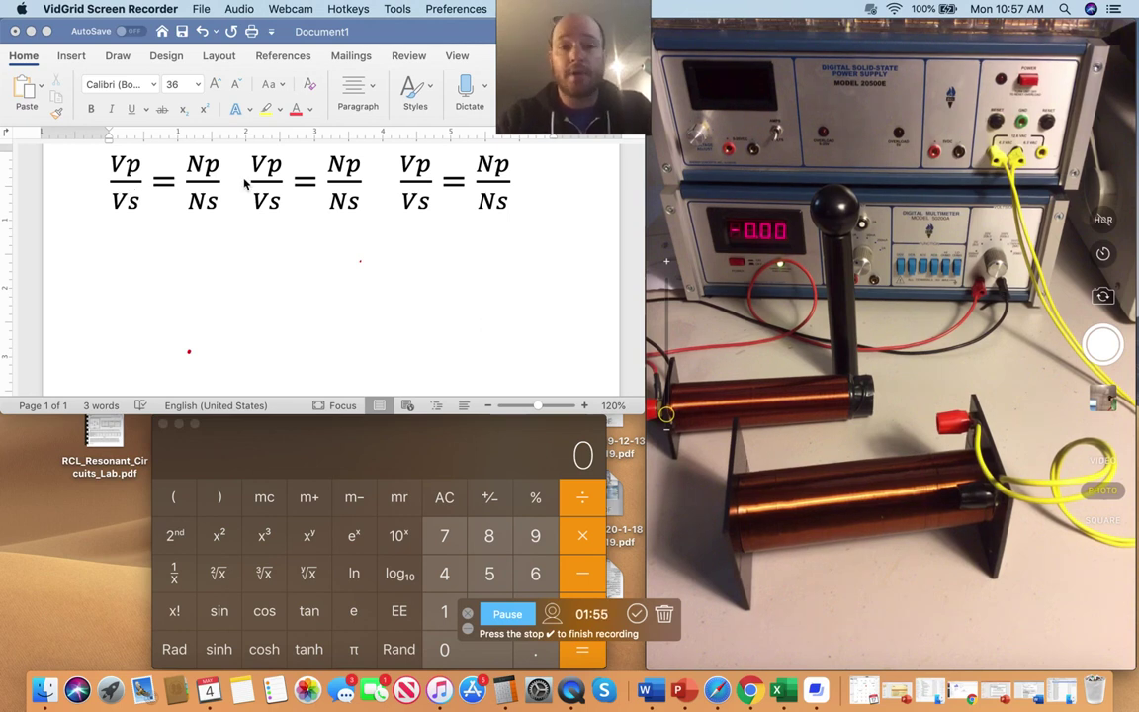
Step: Replace Np, Vp and Ns in the middle equation with 1340, 6.3 and 320
{"action": "double_click", "coordinate": [338, 165]}
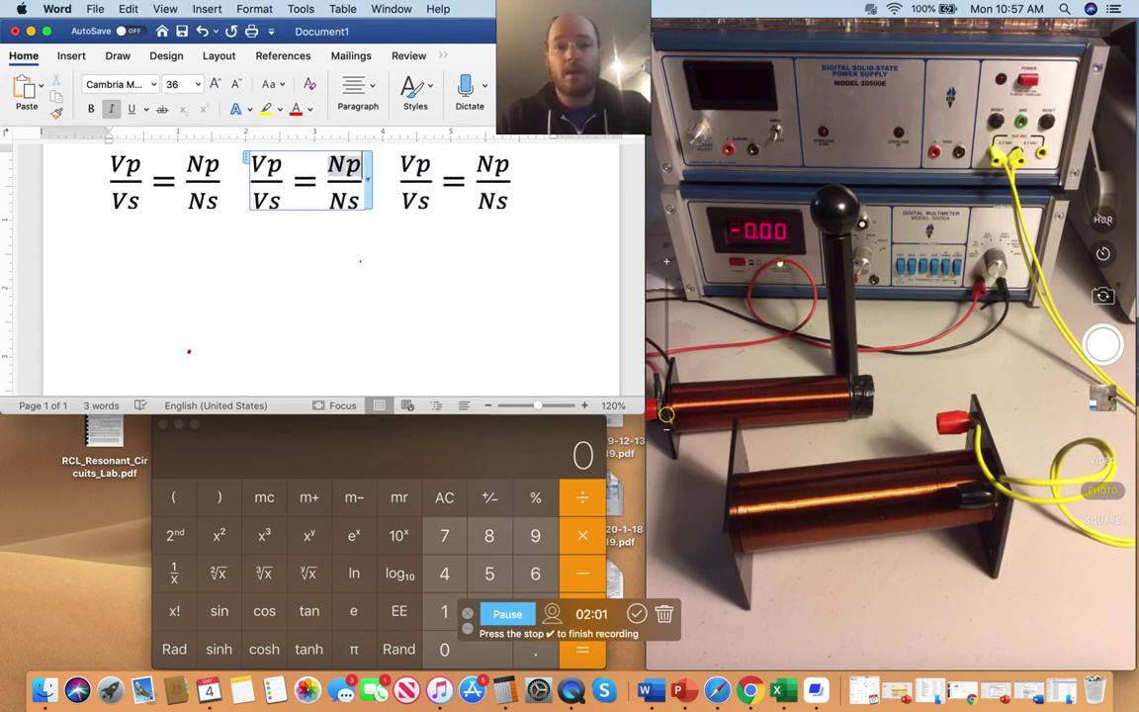
{"action": "key", "text": "BackSpace"}
{"action": "type", "text": "1340"}
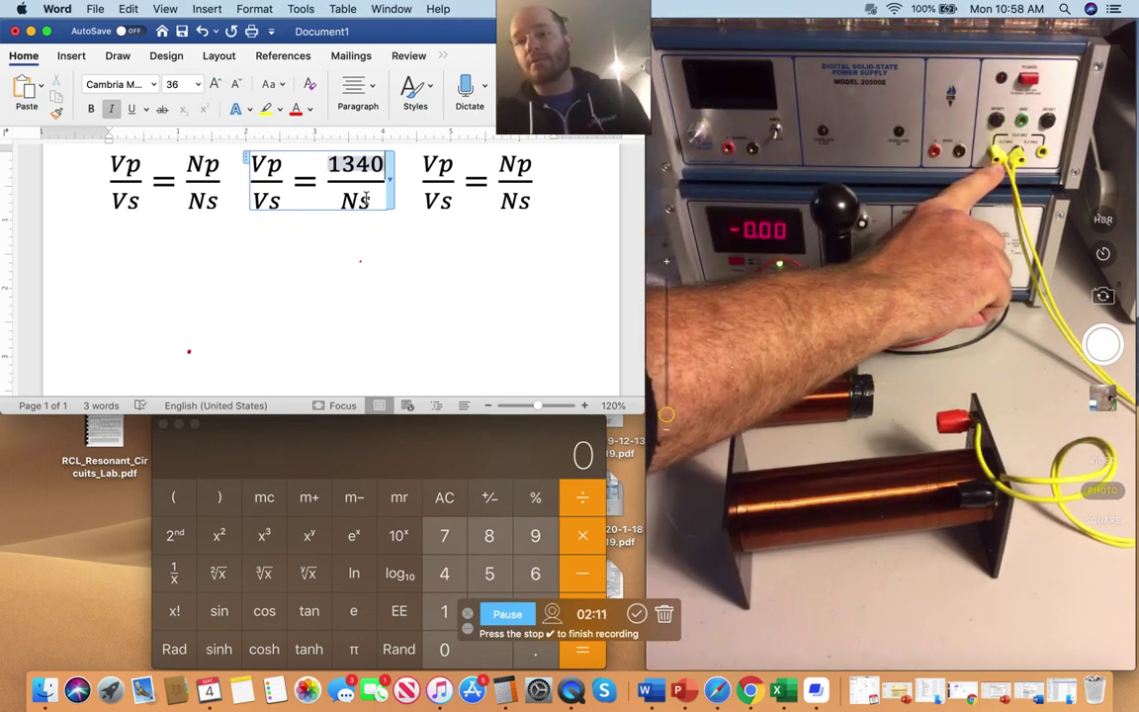
{"action": "left_click", "coordinate": [257, 164]}
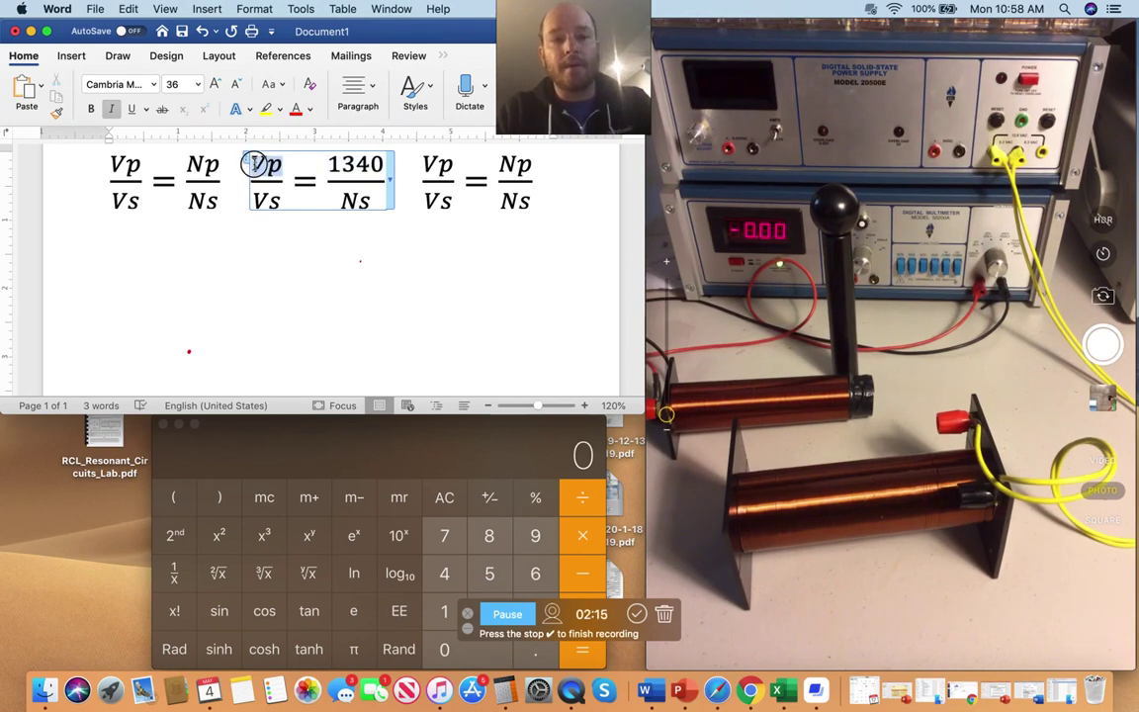
{"action": "type", "text": "6.3"}
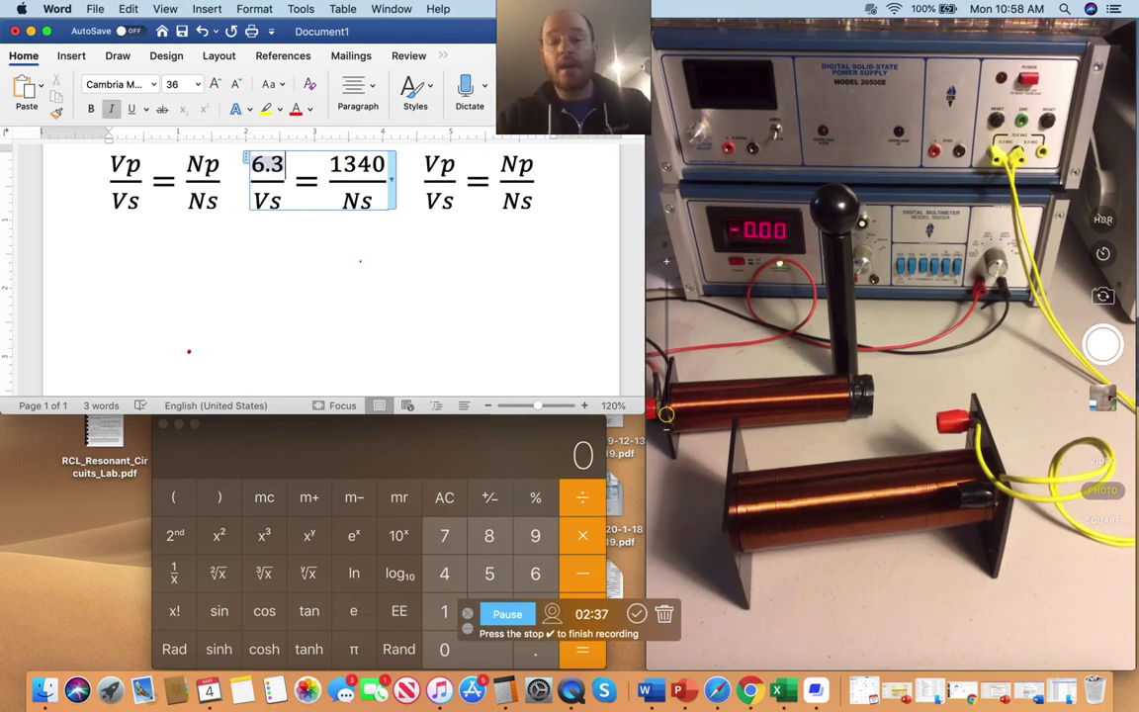
{"action": "left_click", "coordinate": [352, 201]}
{"action": "double_click", "coordinate": [352, 201]}
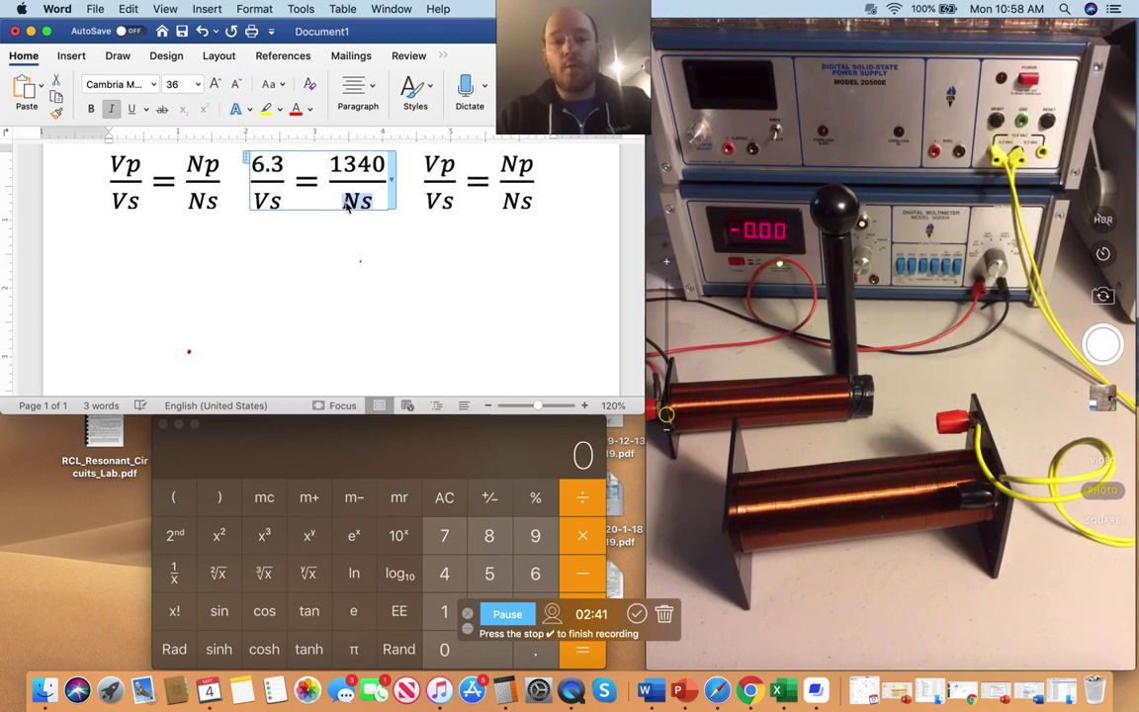
{"action": "key", "text": "BackSpace"}
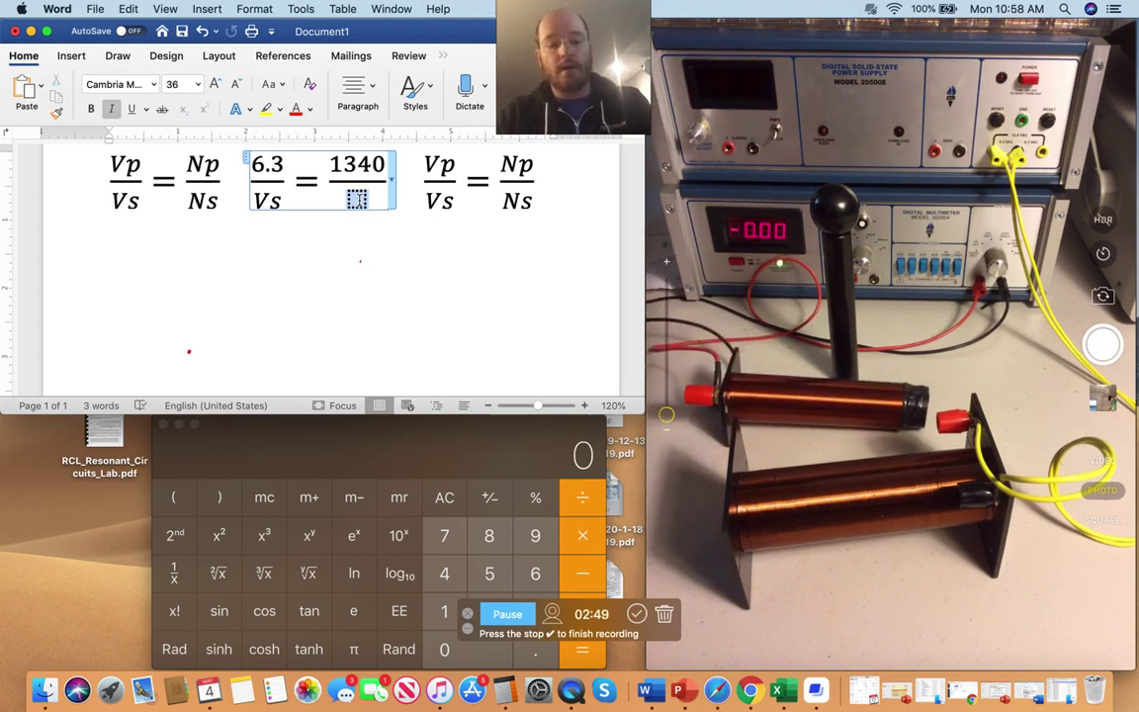
{"action": "type", "text": "320"}
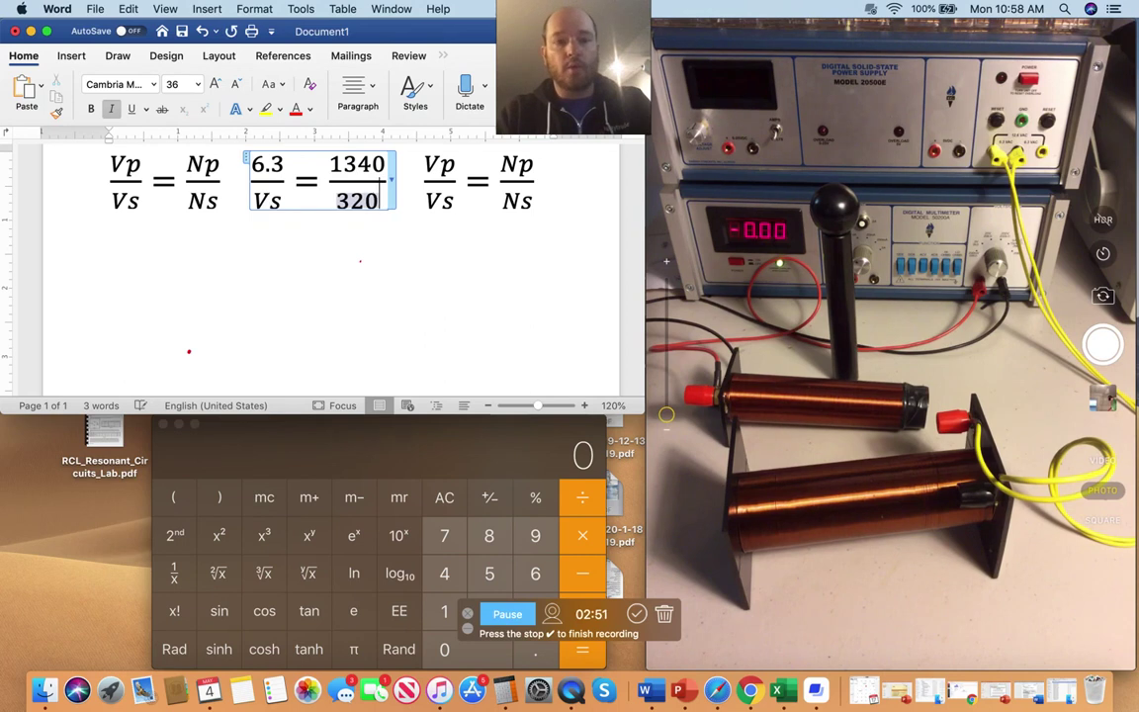
{"action": "left_click", "coordinate": [403, 248]}
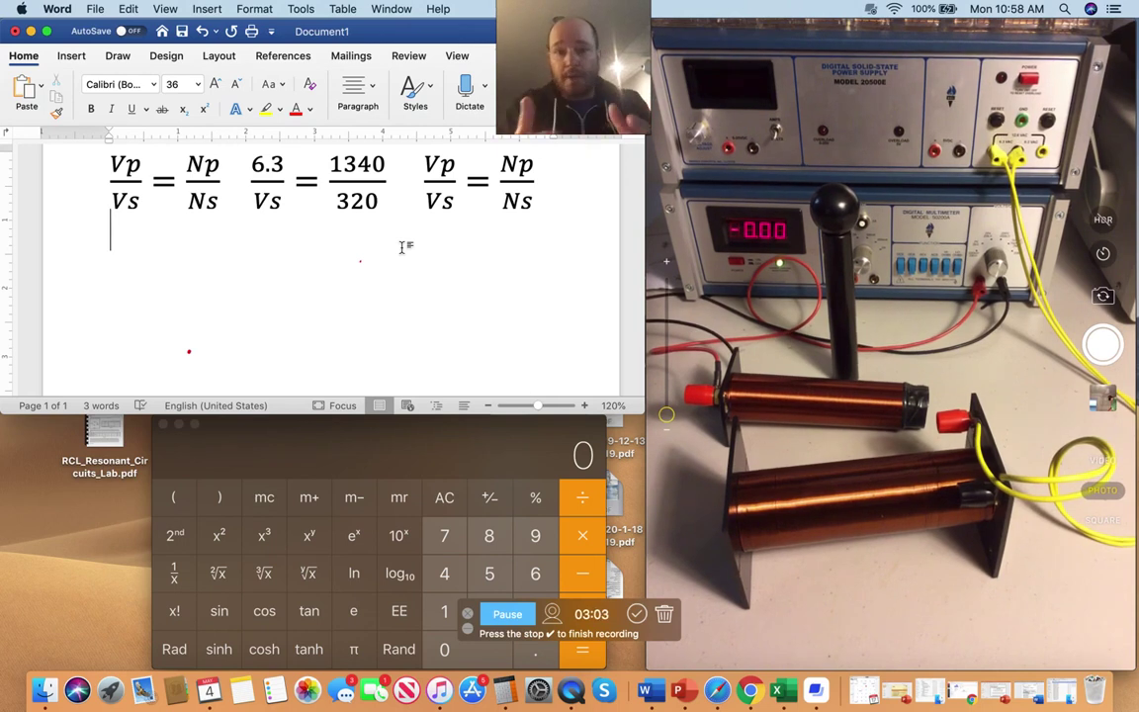
Step: Multiply 6.3 by 320 in Calculator to get 2016, after clearing a mistaken entry
{"action": "left_click", "coordinate": [469, 630]}
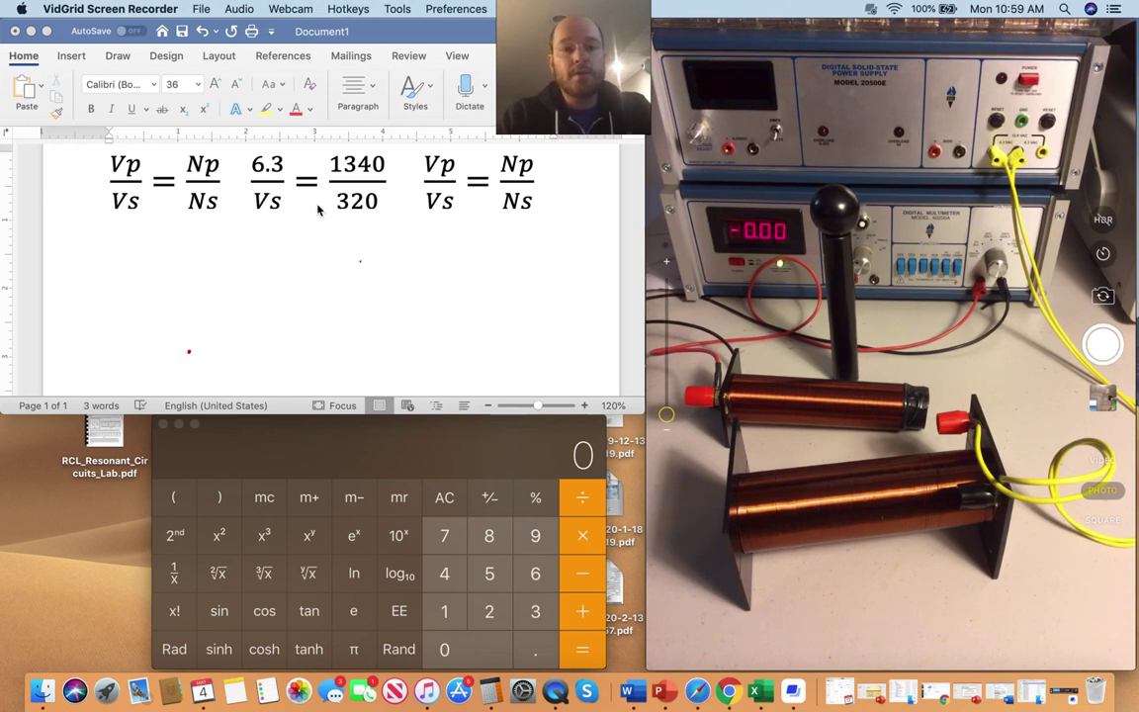
{"action": "left_click", "coordinate": [522, 588]}
{"action": "left_click", "coordinate": [540, 649]}
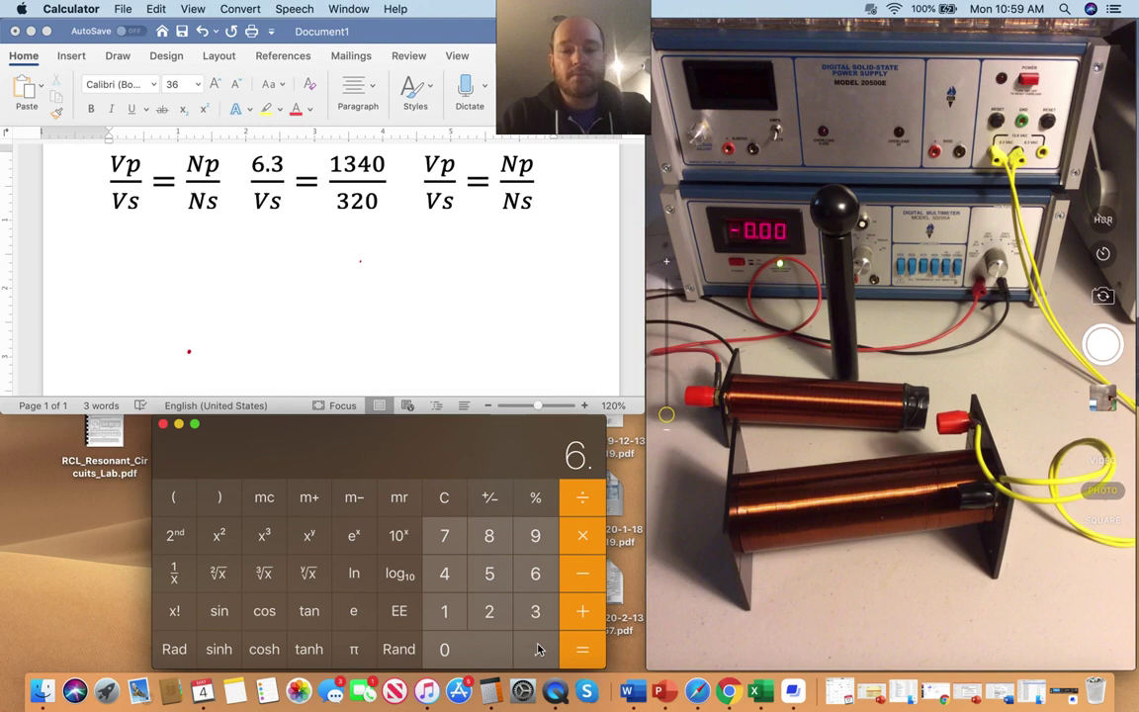
{"action": "left_click", "coordinate": [535, 575]}
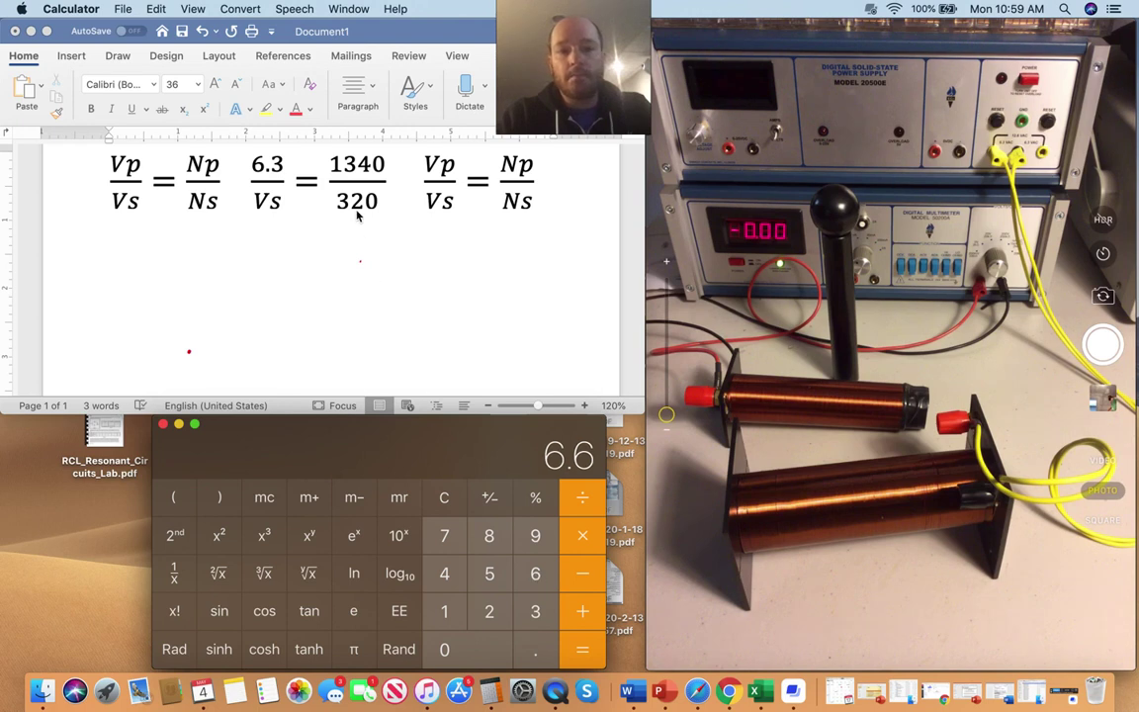
{"action": "left_click", "coordinate": [535, 613]}
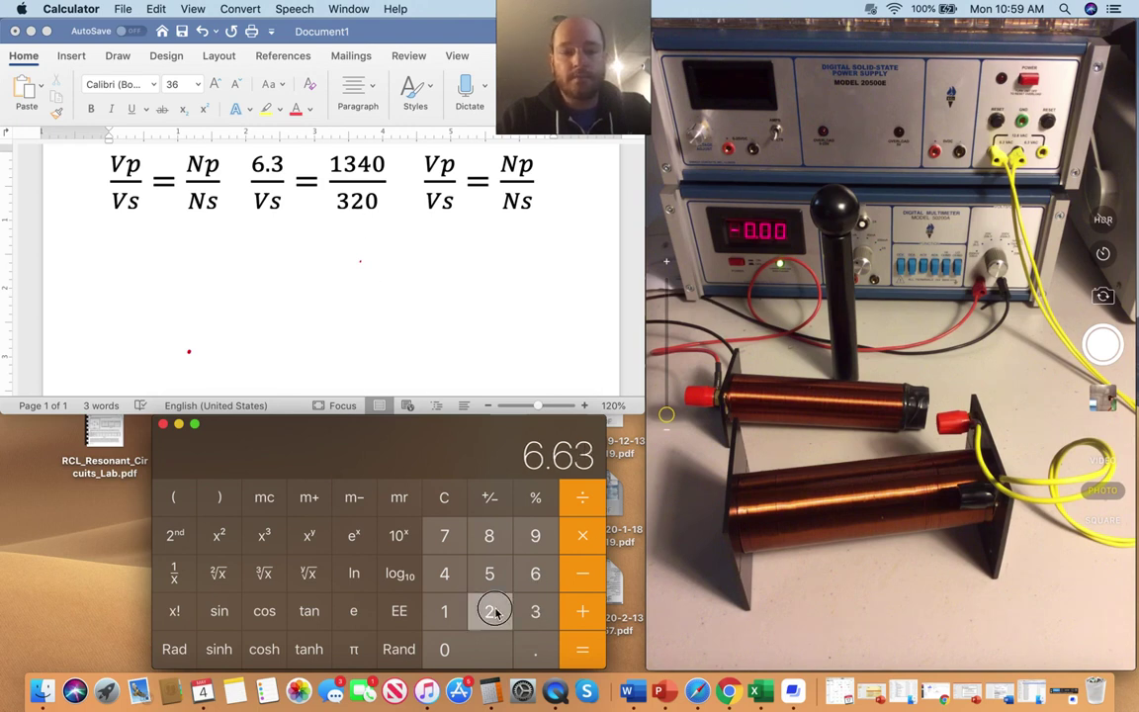
{"action": "left_click", "coordinate": [489, 611]}
{"action": "left_click", "coordinate": [447, 503]}
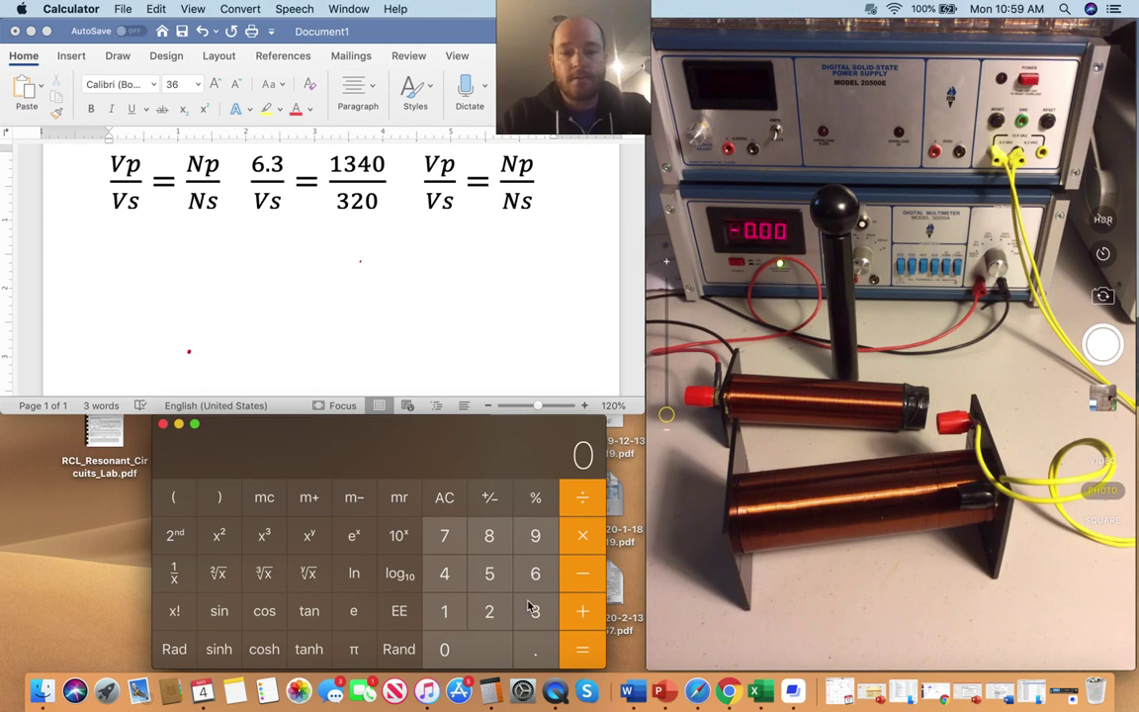
{"action": "type", "text": "6.3"}
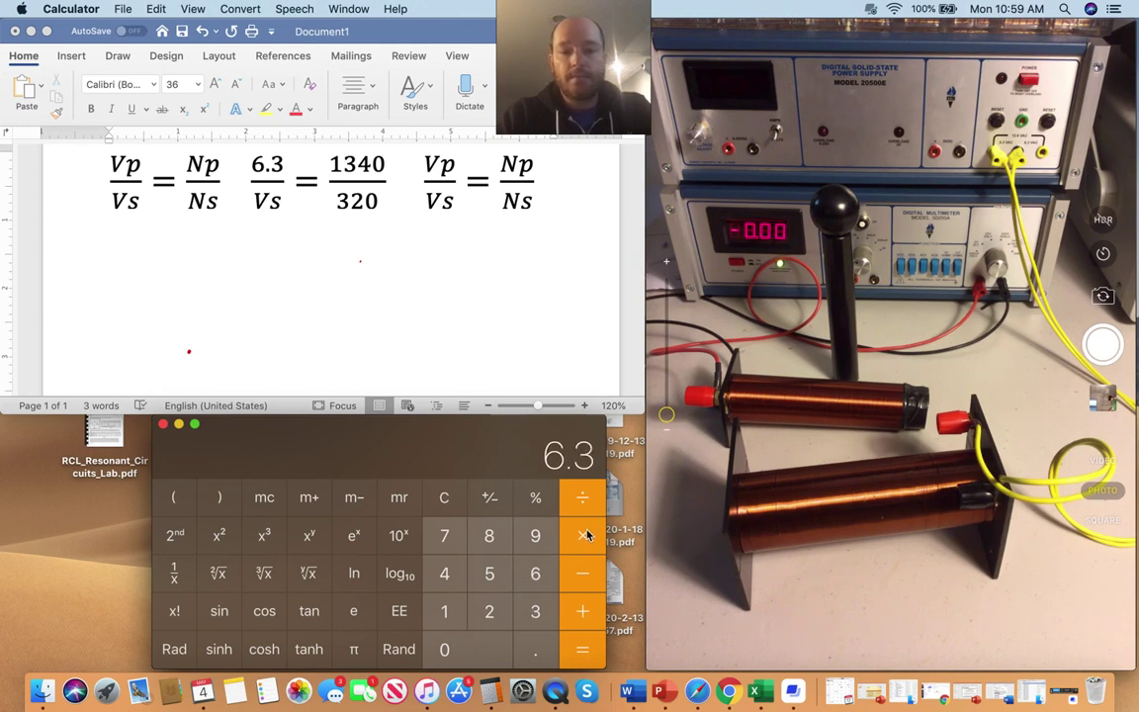
{"action": "left_click", "coordinate": [586, 535]}
{"action": "left_click", "coordinate": [532, 611]}
{"action": "left_click", "coordinate": [490, 611]}
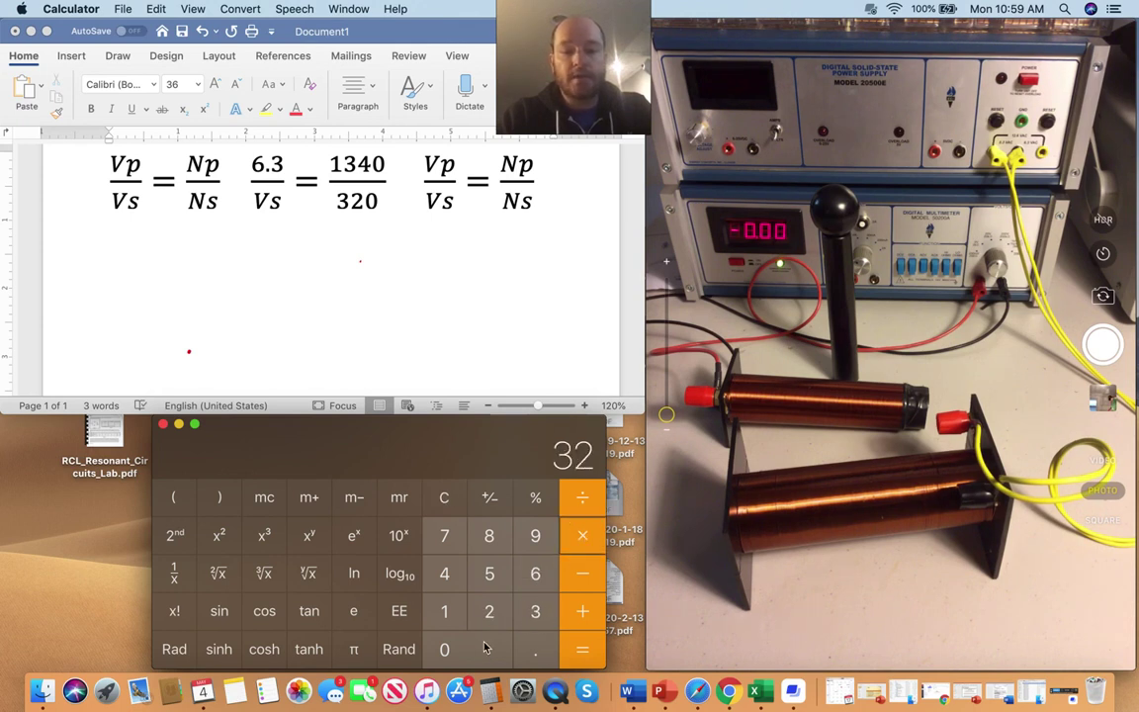
{"action": "left_click", "coordinate": [494, 649]}
{"action": "left_click", "coordinate": [587, 651]}
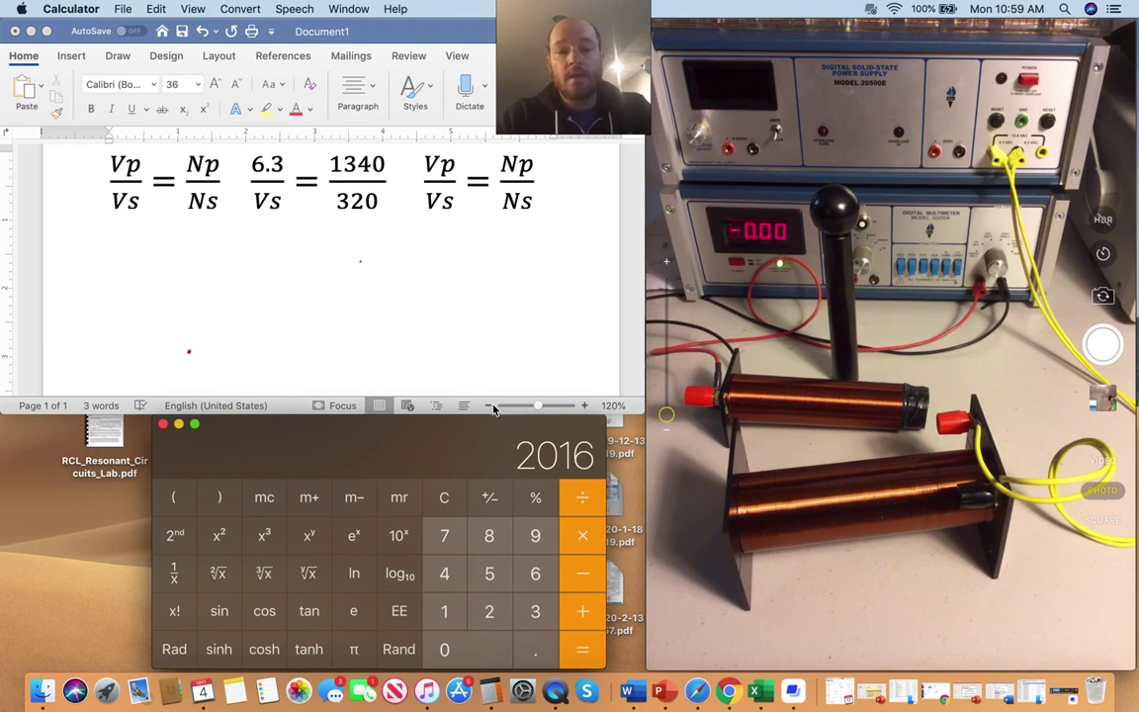
Step: Divide 2016 by 1340 to get 1.504477611940299, then return to Word
{"action": "left_click", "coordinate": [581, 502]}
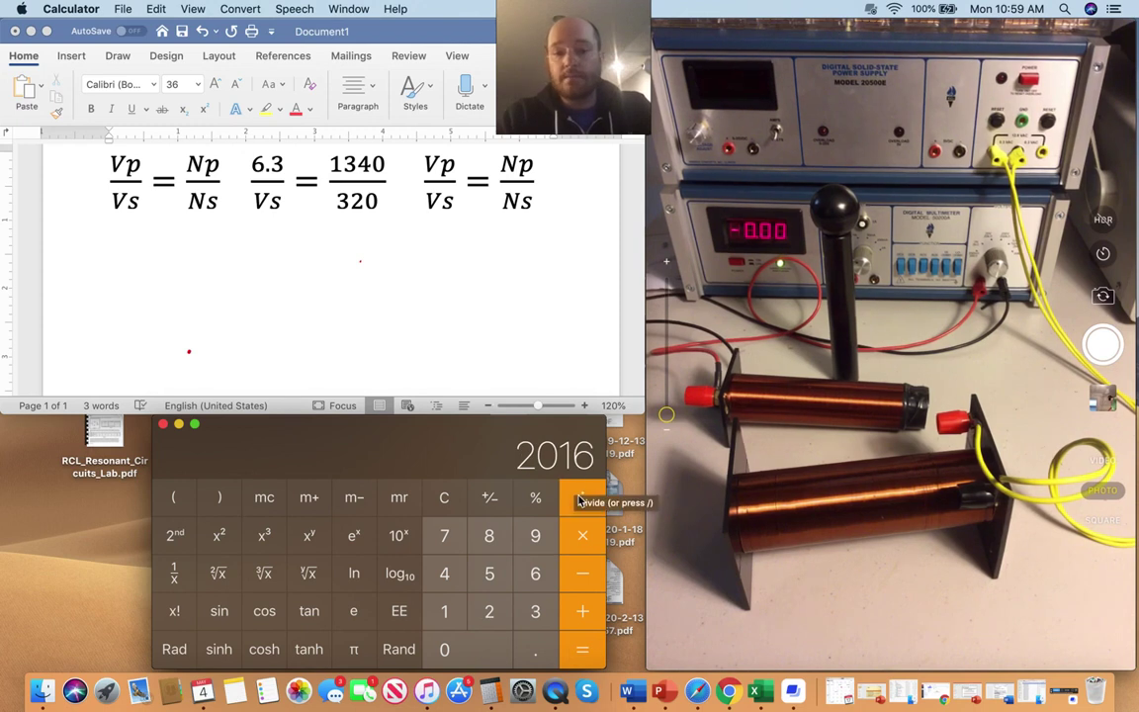
{"action": "left_click", "coordinate": [582, 502]}
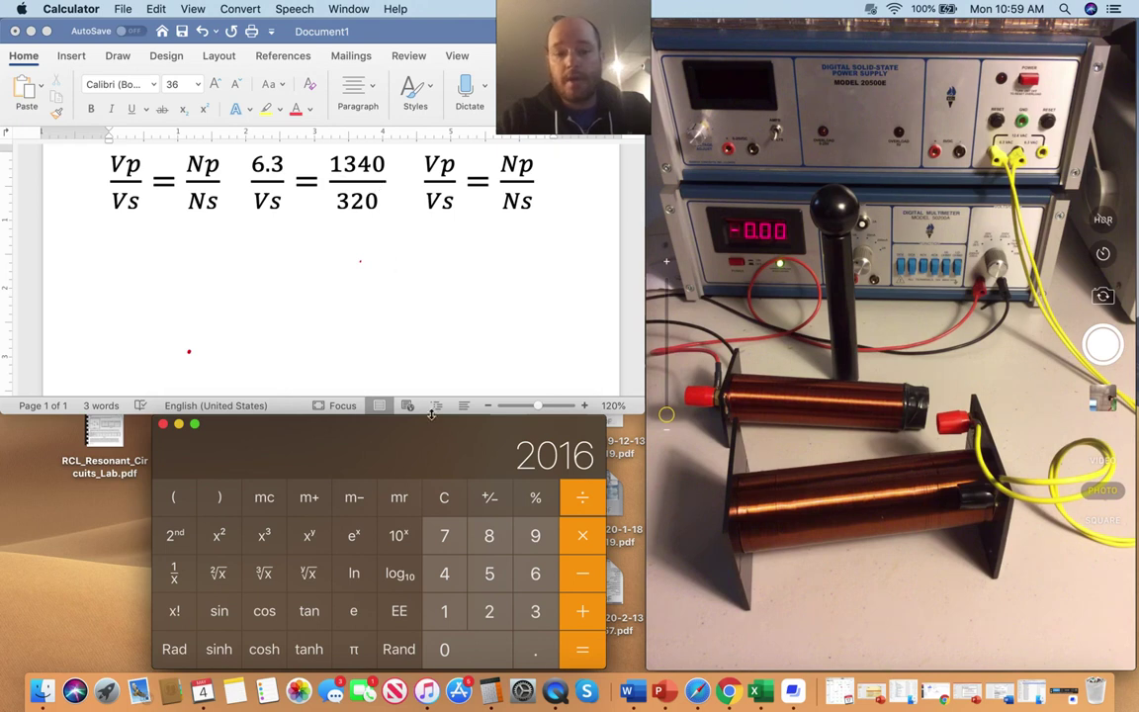
{"action": "left_click", "coordinate": [444, 608]}
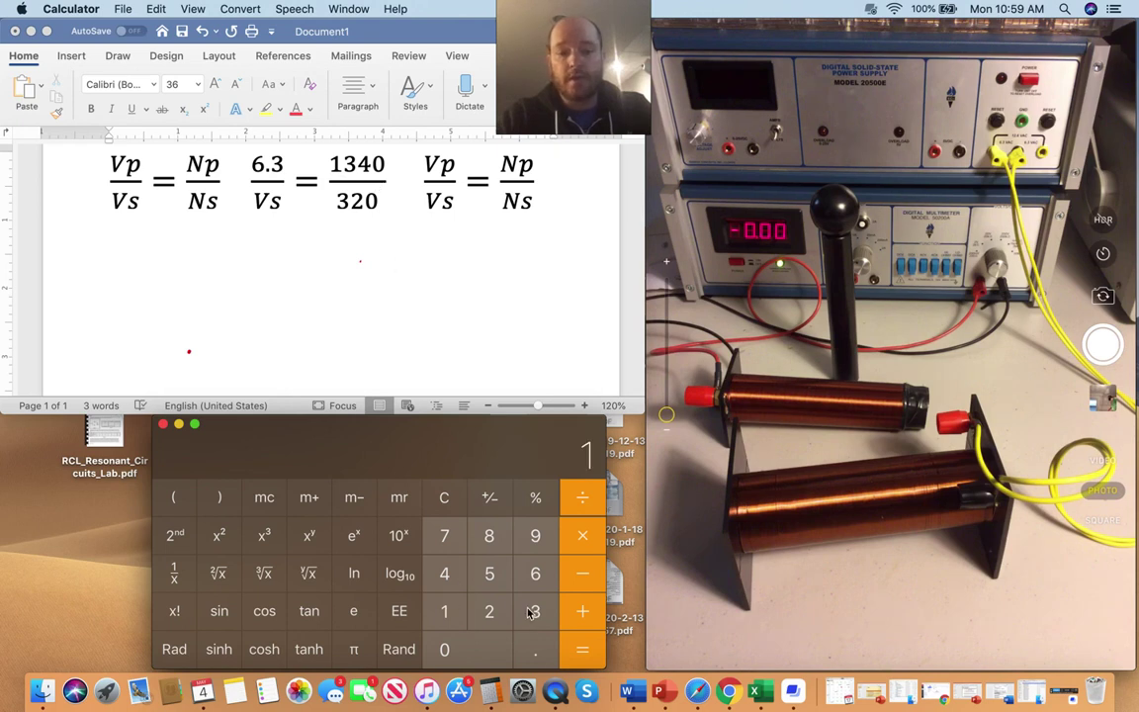
{"action": "left_click", "coordinate": [447, 574]}
{"action": "left_click", "coordinate": [455, 645]}
{"action": "left_click", "coordinate": [582, 653]}
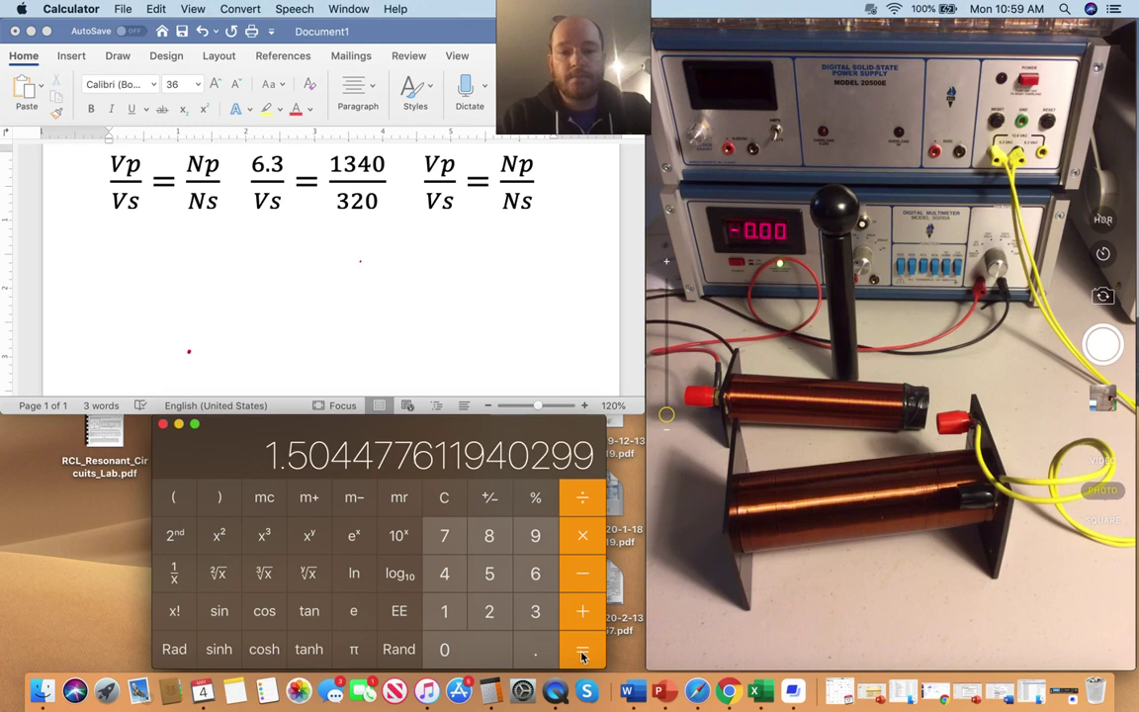
{"action": "left_click", "coordinate": [267, 201]}
Step: Replace Vs under 6.3 in the middle equation with 1.5V
{"action": "left_click", "coordinate": [266, 202]}
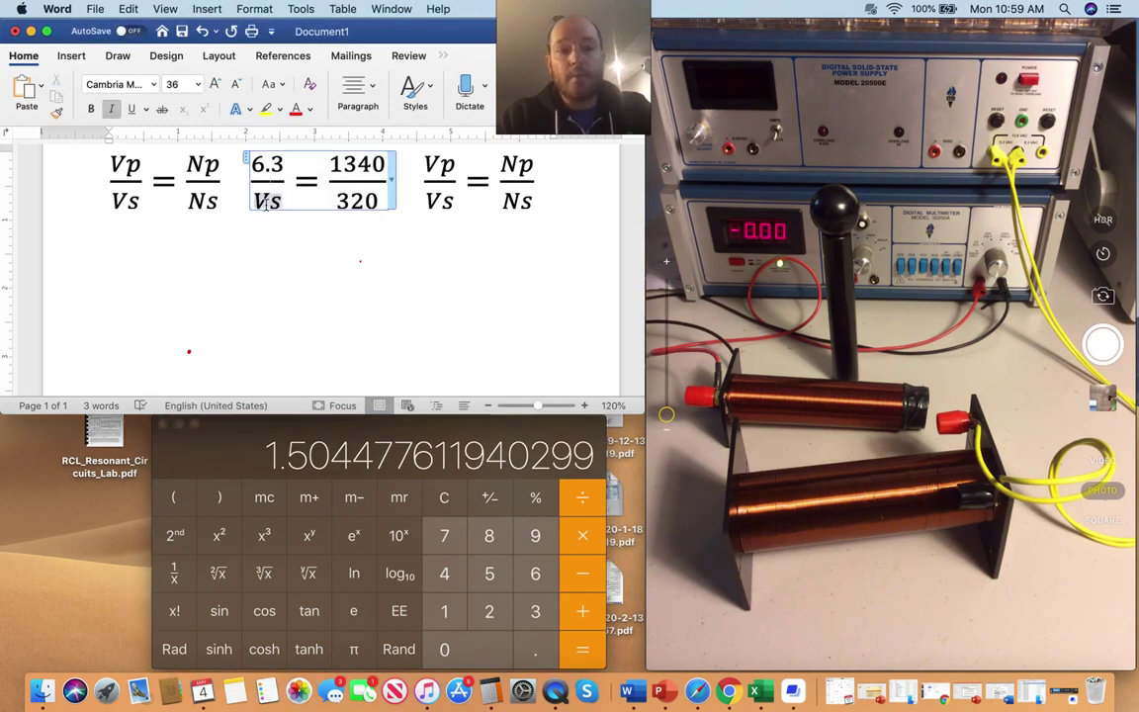
{"action": "left_click", "coordinate": [265, 201]}
{"action": "double_click", "coordinate": [265, 201]}
{"action": "key", "text": "BackSpace"}
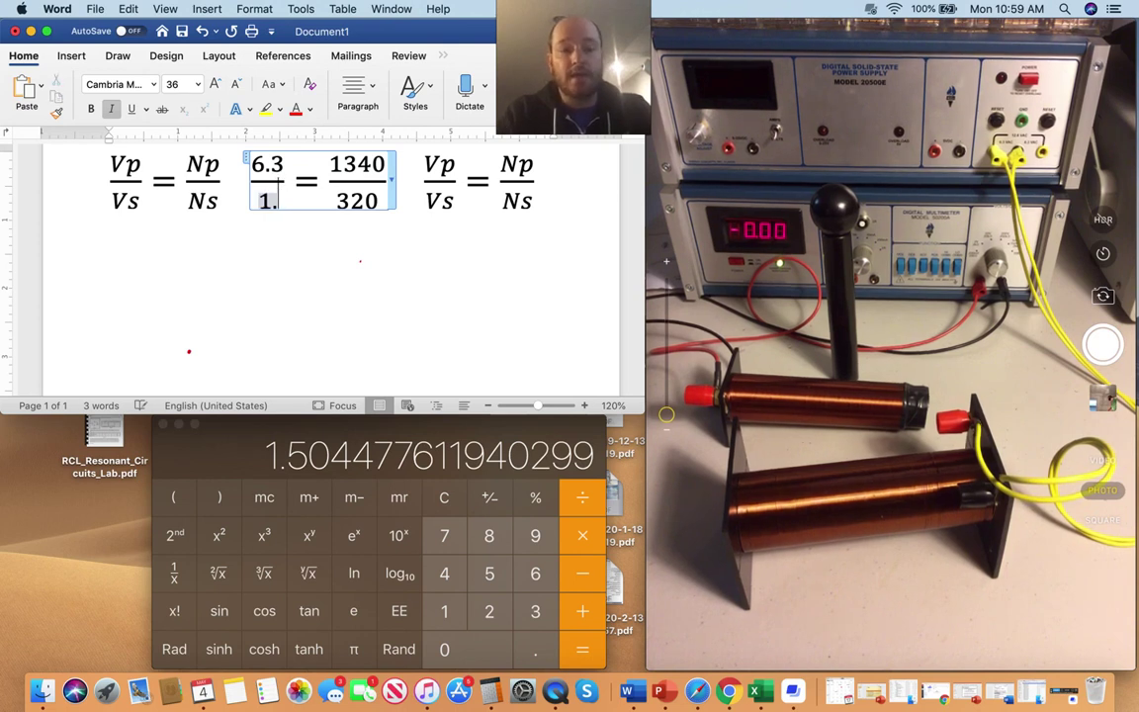
{"action": "type", "text": "1.5"}
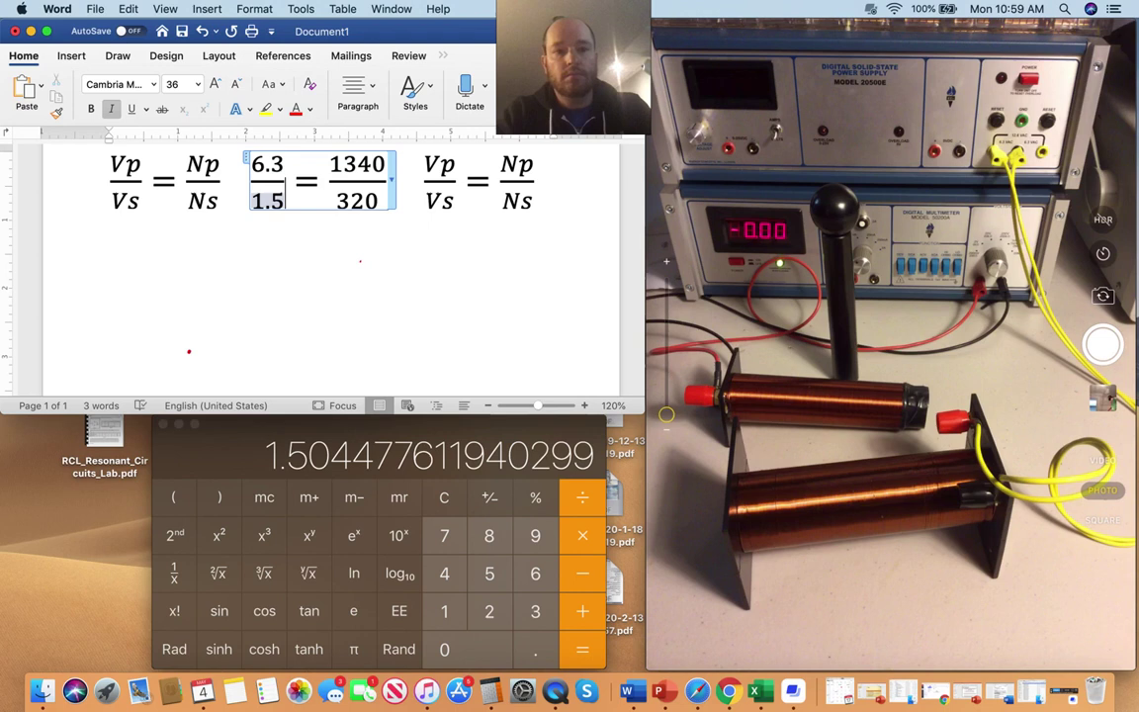
{"action": "type", "text": "v"}
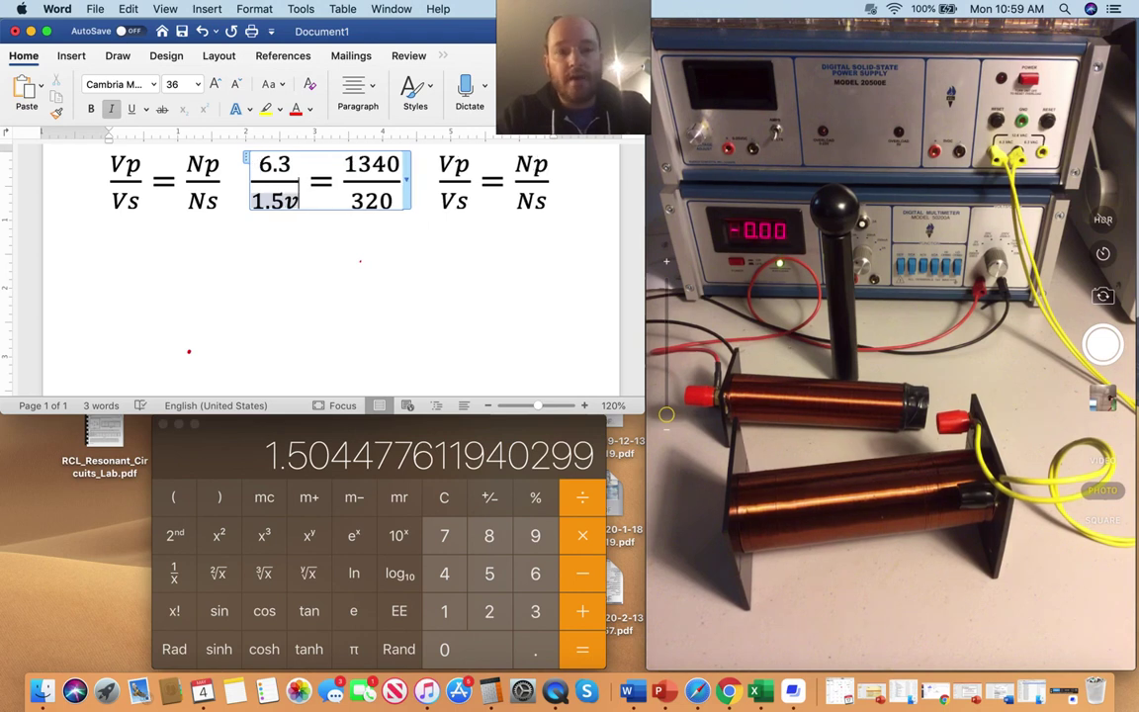
{"action": "key", "text": "BackSpace"}
{"action": "type", "text": "V"}
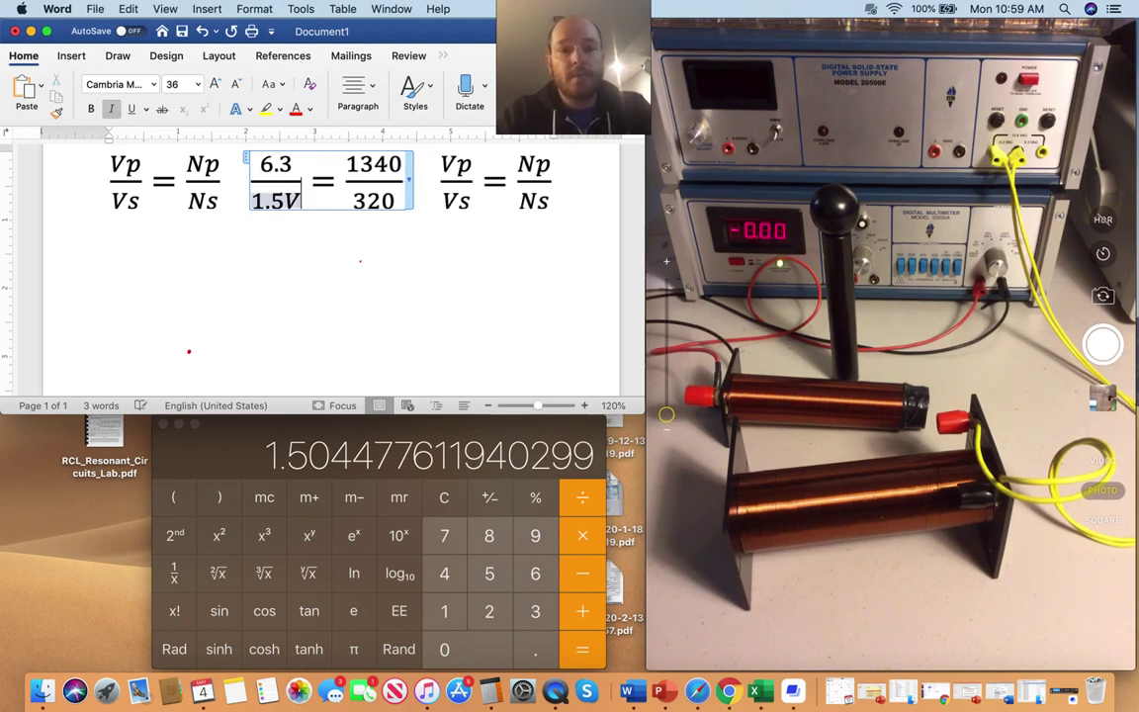
{"action": "left_click", "coordinate": [338, 251]}
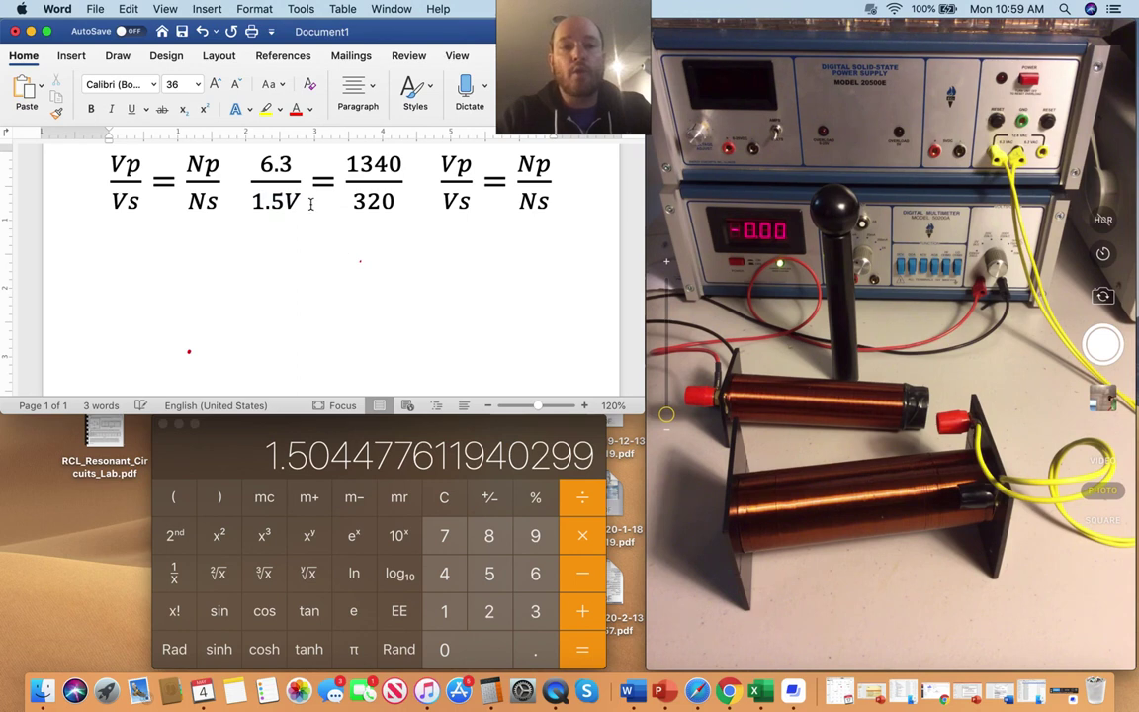
Step: Highlight the 1.5V value in yellow
{"action": "left_click_drag", "start_coordinate": [311, 204], "coordinate": [252, 198]}
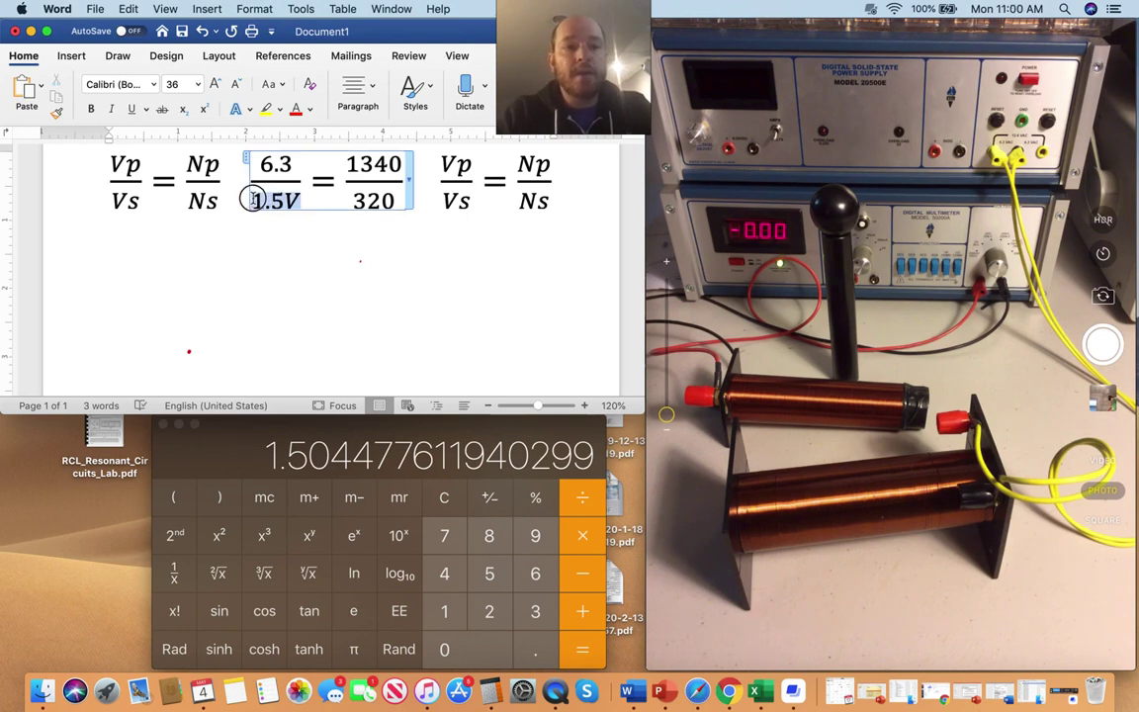
{"action": "left_click", "coordinate": [265, 110]}
{"action": "left_click", "coordinate": [322, 292]}
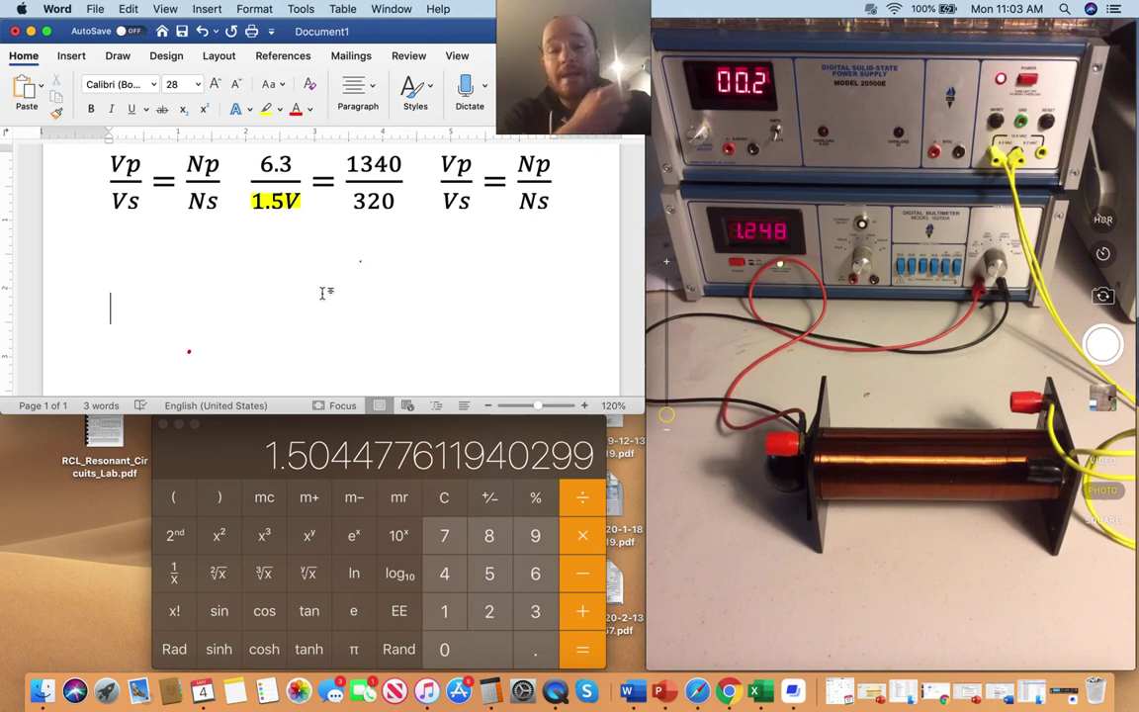
Step: Handwrite Po/PI × 100 in red ink below the equations, circling the 100
{"action": "double_click", "coordinate": [262, 161]}
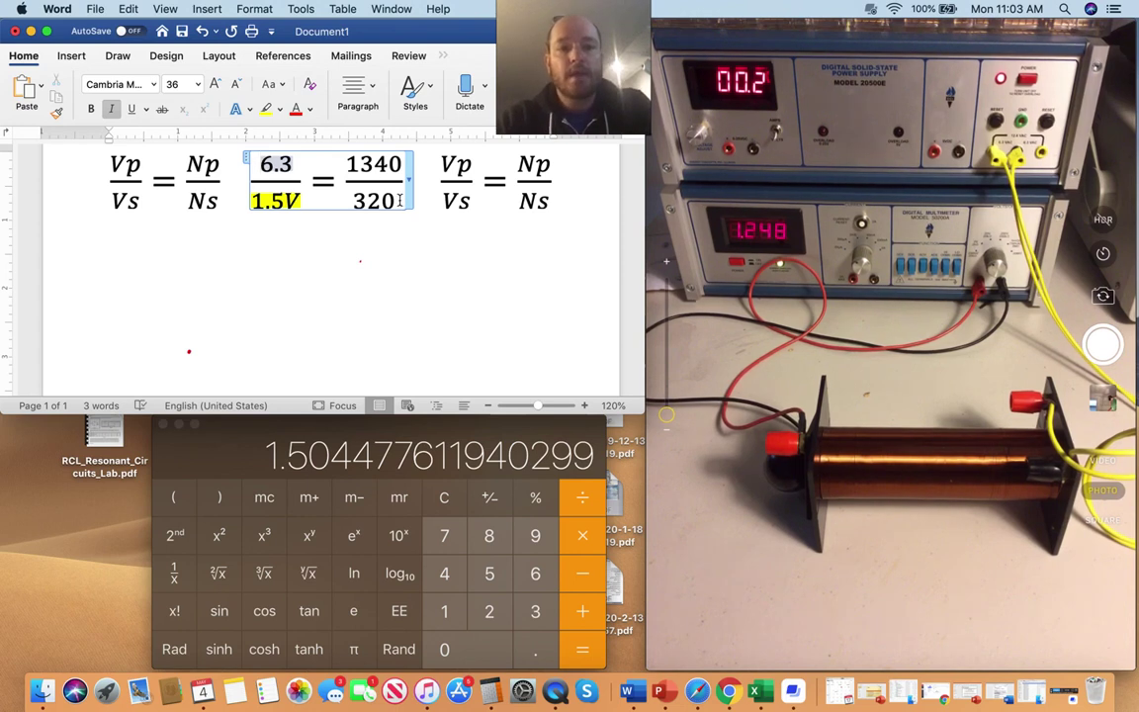
{"action": "left_click_drag", "start_coordinate": [399, 201], "coordinate": [276, 179]}
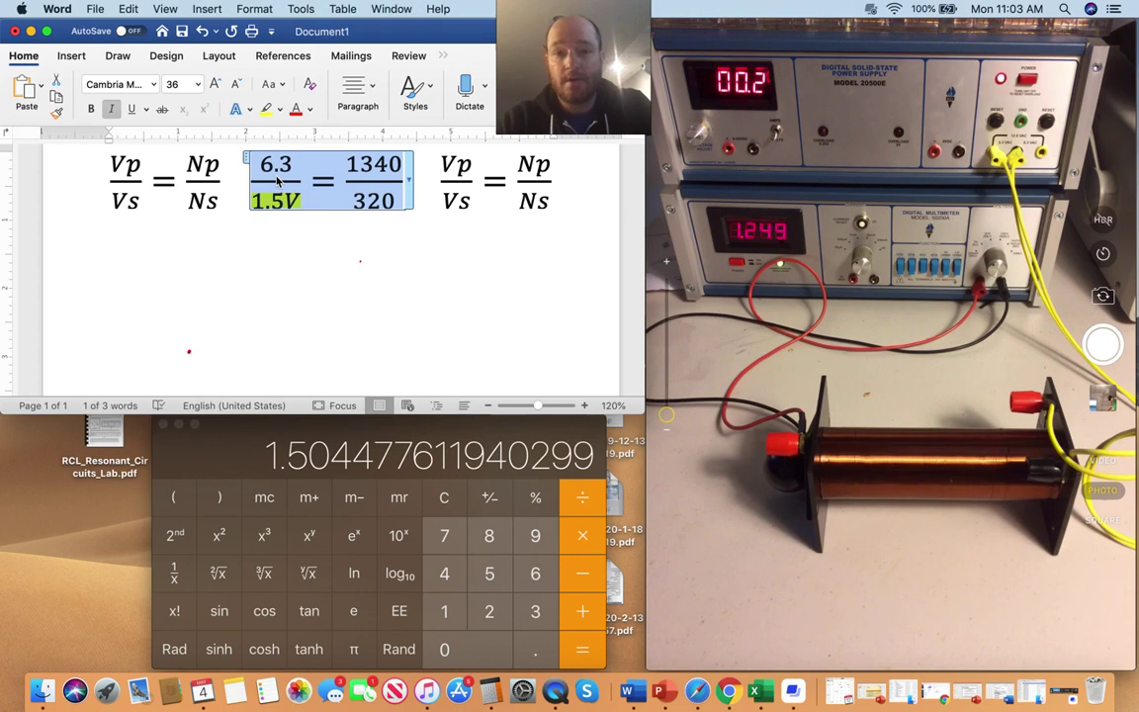
{"action": "left_click", "coordinate": [409, 260]}
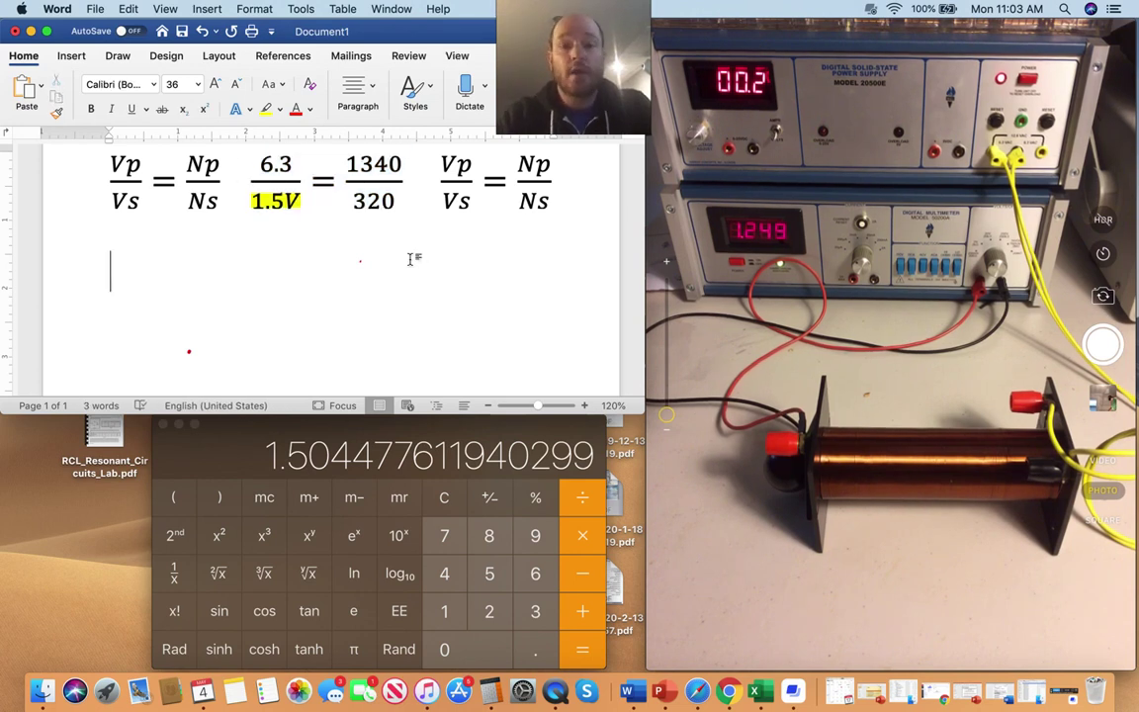
{"action": "left_click", "coordinate": [118, 56]}
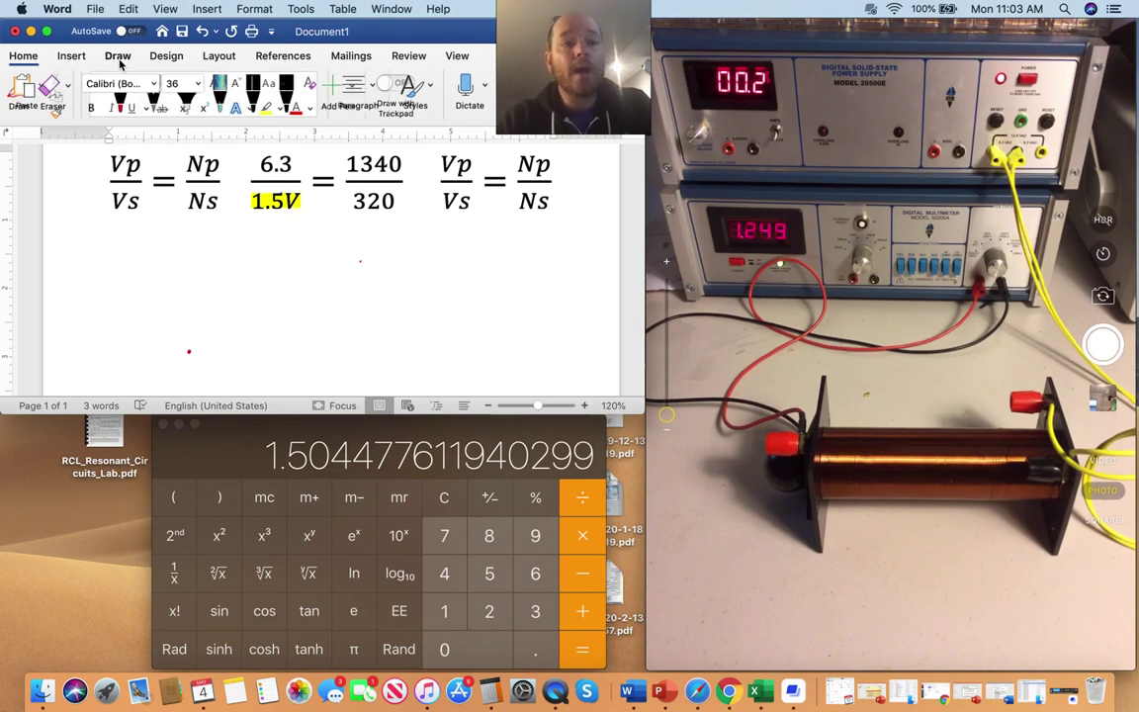
{"action": "left_click", "coordinate": [400, 88]}
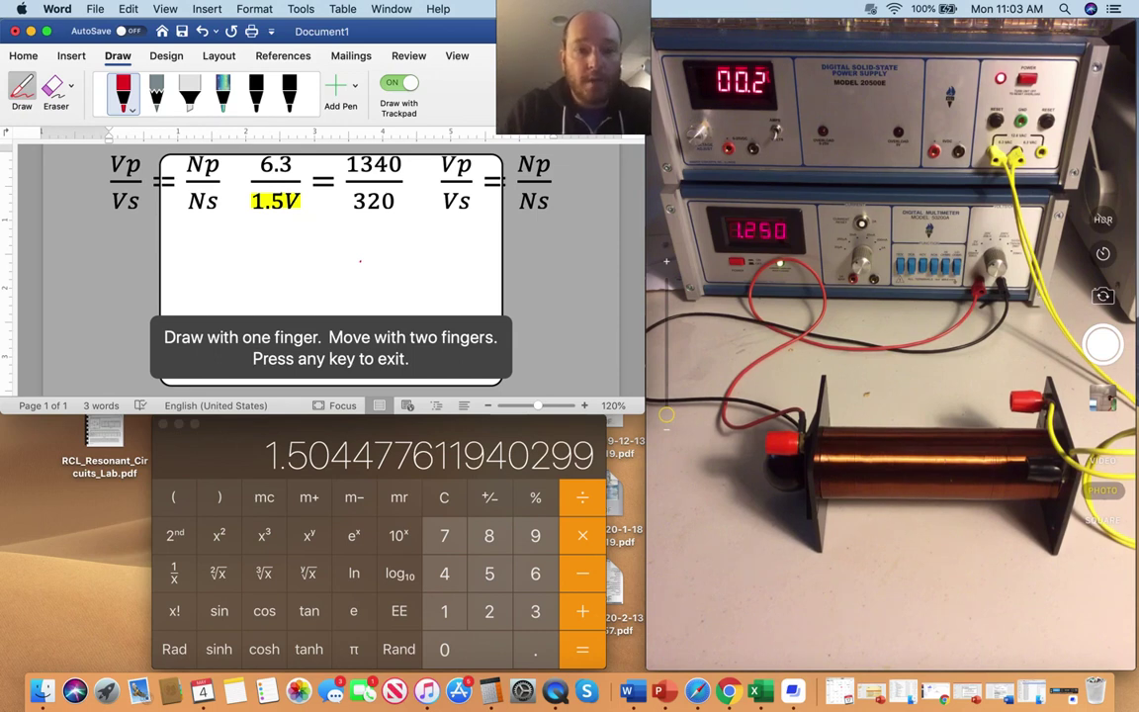
{"action": "left_click_drag", "start_coordinate": [251, 260], "coordinate": [261, 286]}
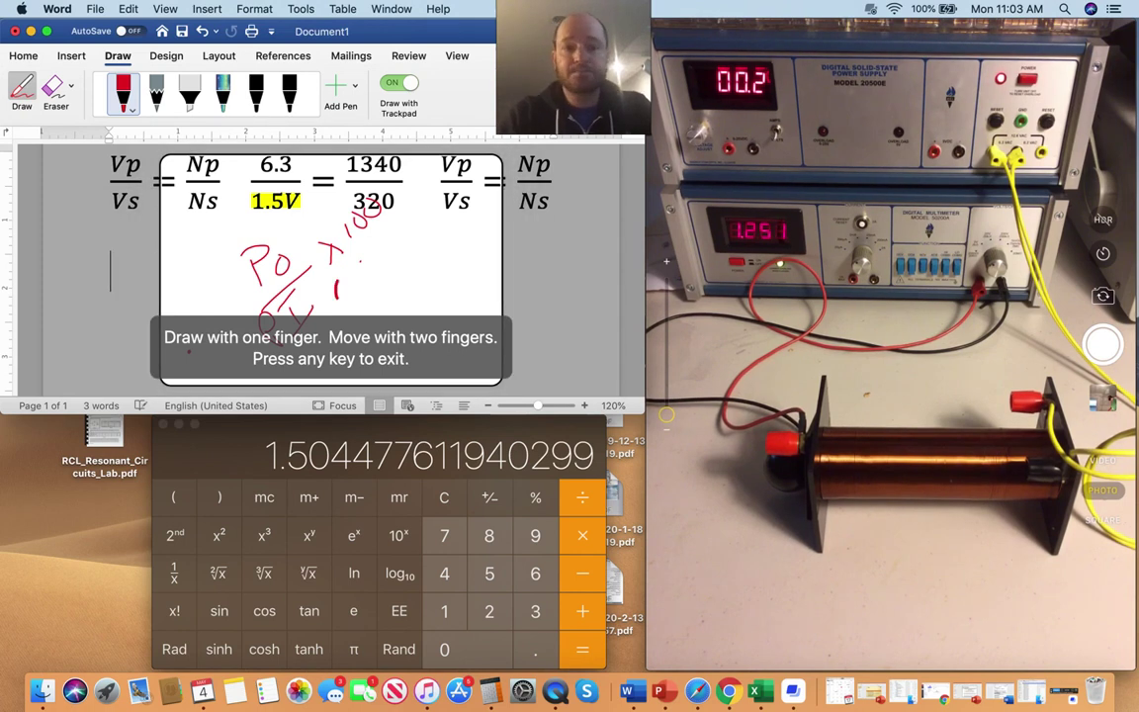
{"action": "left_click_drag", "start_coordinate": [388, 202], "coordinate": [390, 228]}
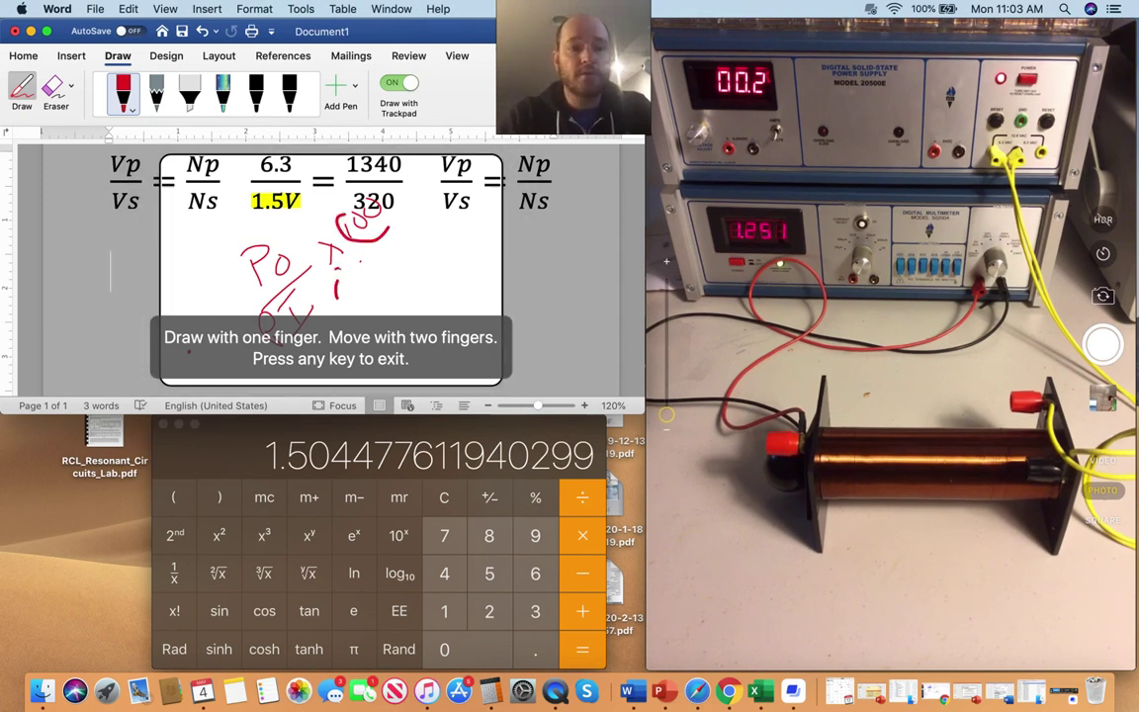
{"action": "key", "text": "Escape"}
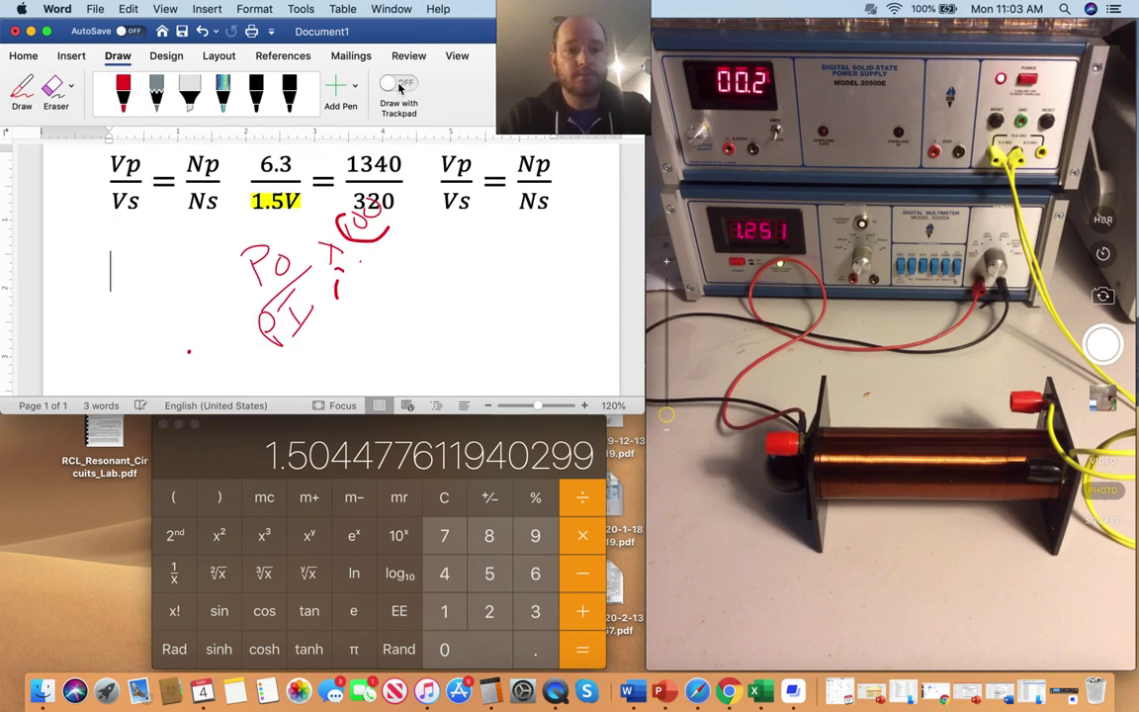
Step: Delete both red ink drawings from the page and clear Calculator to 0
{"action": "left_click", "coordinate": [356, 264]}
{"action": "key", "text": "Delete"}
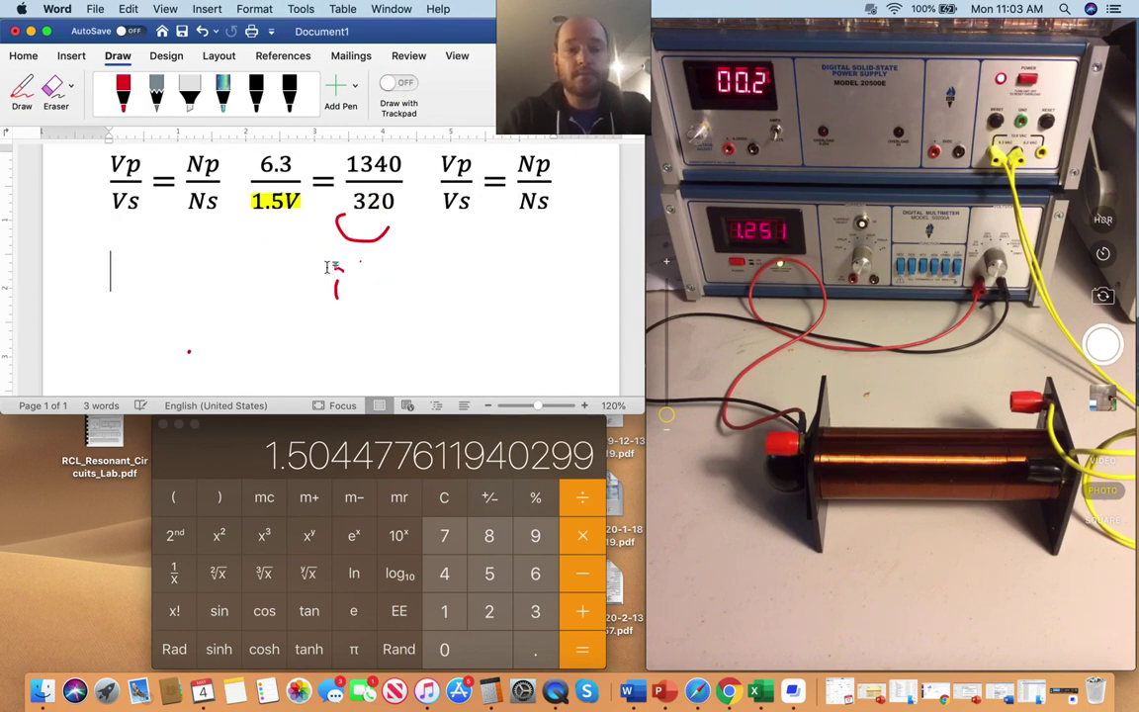
{"action": "left_click", "coordinate": [336, 282]}
{"action": "key", "text": "Delete"}
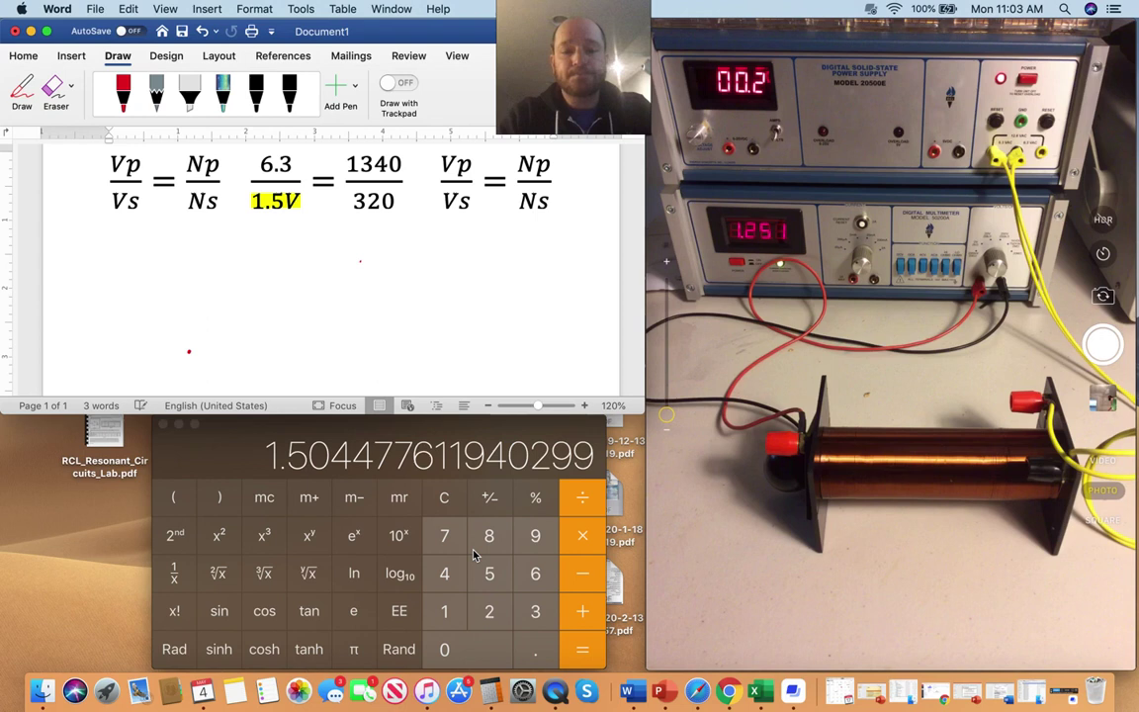
{"action": "left_click", "coordinate": [445, 498]}
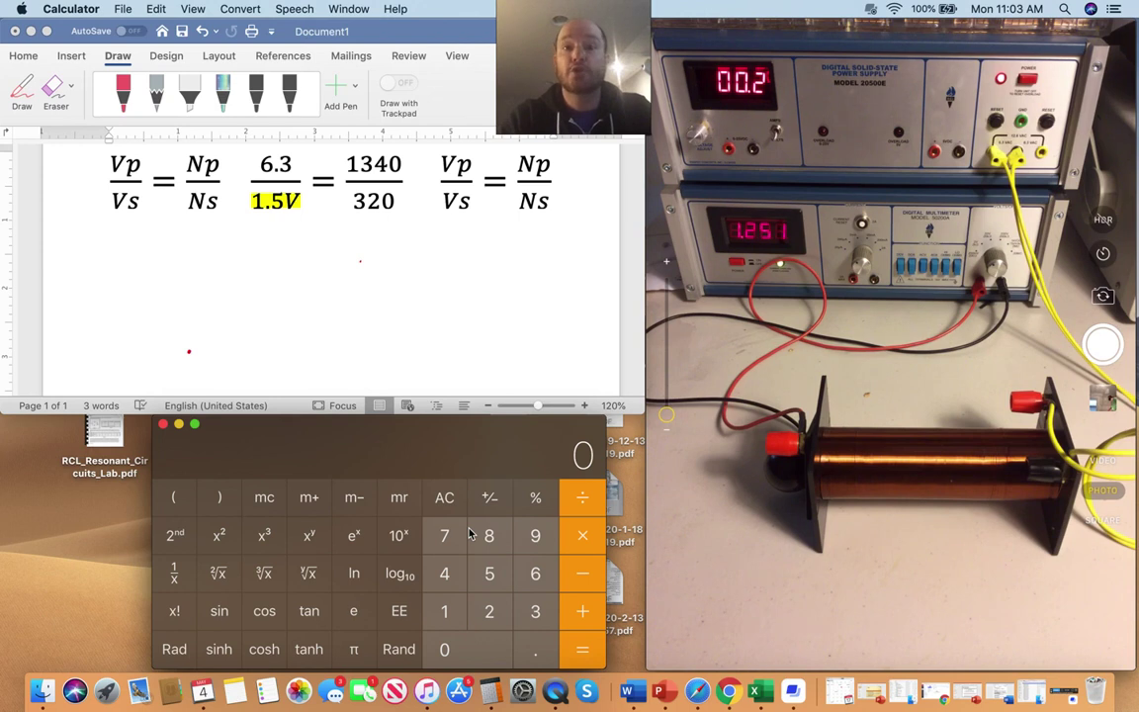
Step: Divide 1.25 by 1.5 in Calculator
{"action": "left_click", "coordinate": [448, 615]}
{"action": "left_click", "coordinate": [527, 645]}
{"action": "left_click", "coordinate": [496, 616]}
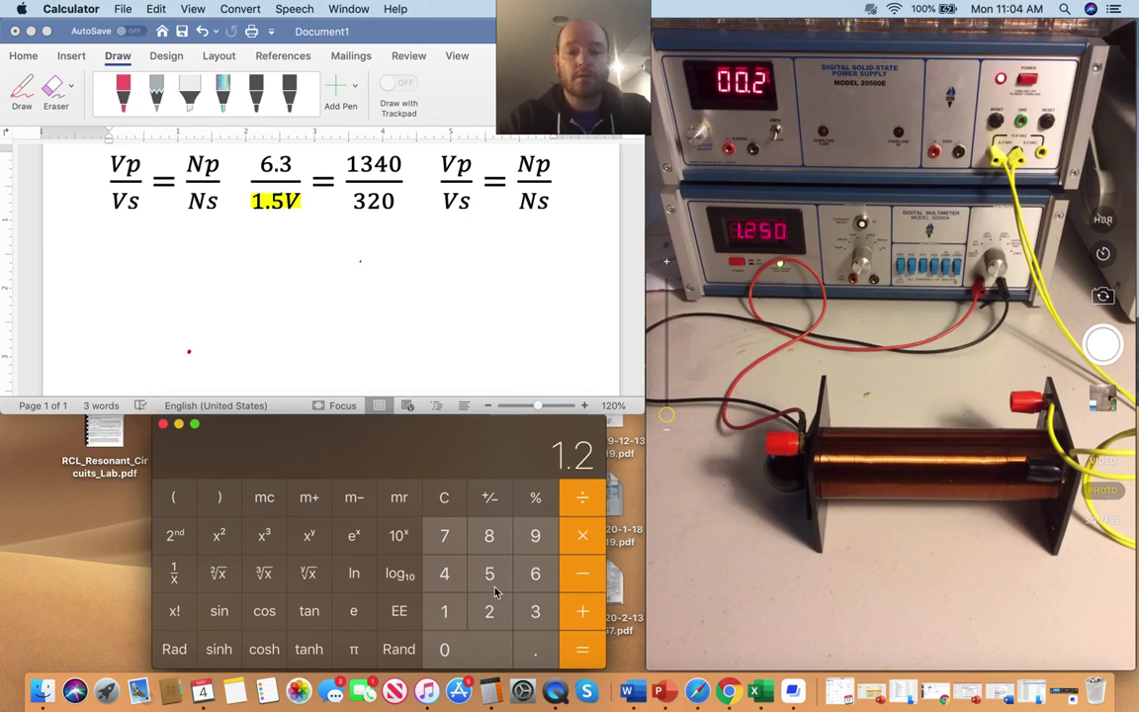
{"action": "left_click", "coordinate": [497, 583]}
{"action": "left_click", "coordinate": [585, 498]}
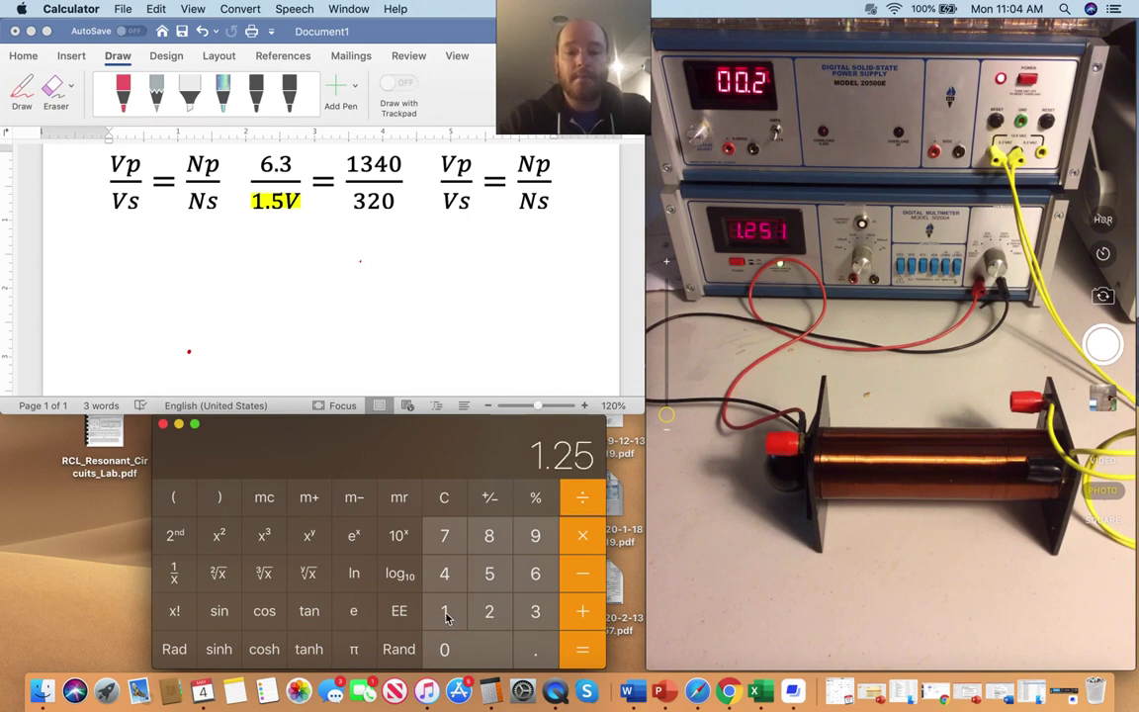
{"action": "left_click", "coordinate": [445, 615]}
{"action": "left_click", "coordinate": [524, 638]}
{"action": "left_click", "coordinate": [495, 579]}
{"action": "left_click", "coordinate": [581, 654]}
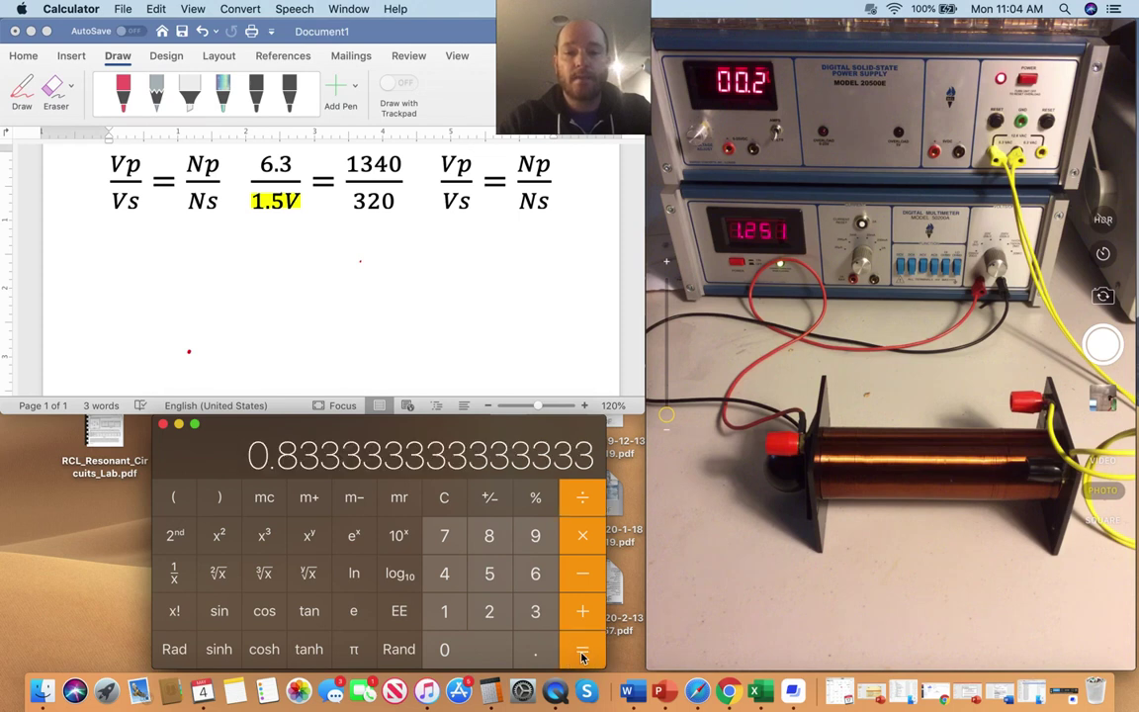
Step: Multiply the result by 100 to get 83.33333333333333 percent
{"action": "left_click", "coordinate": [586, 542]}
{"action": "left_click", "coordinate": [448, 610]}
{"action": "left_click", "coordinate": [445, 649]}
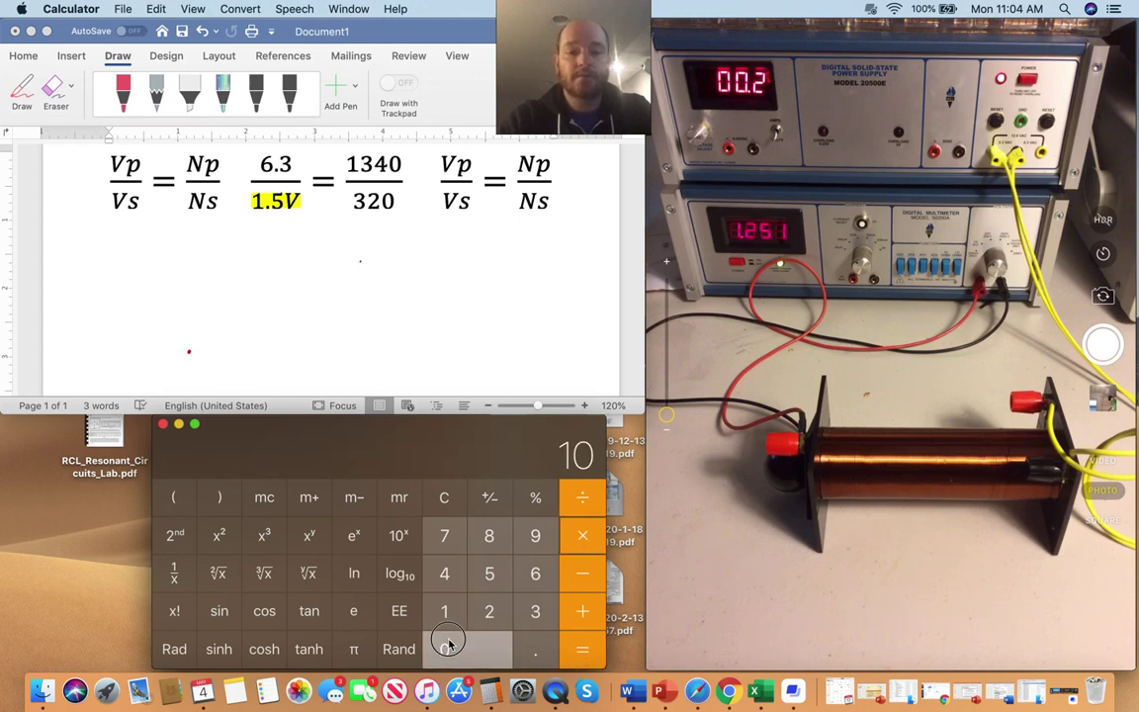
{"action": "left_click", "coordinate": [445, 649]}
{"action": "left_click", "coordinate": [581, 653]}
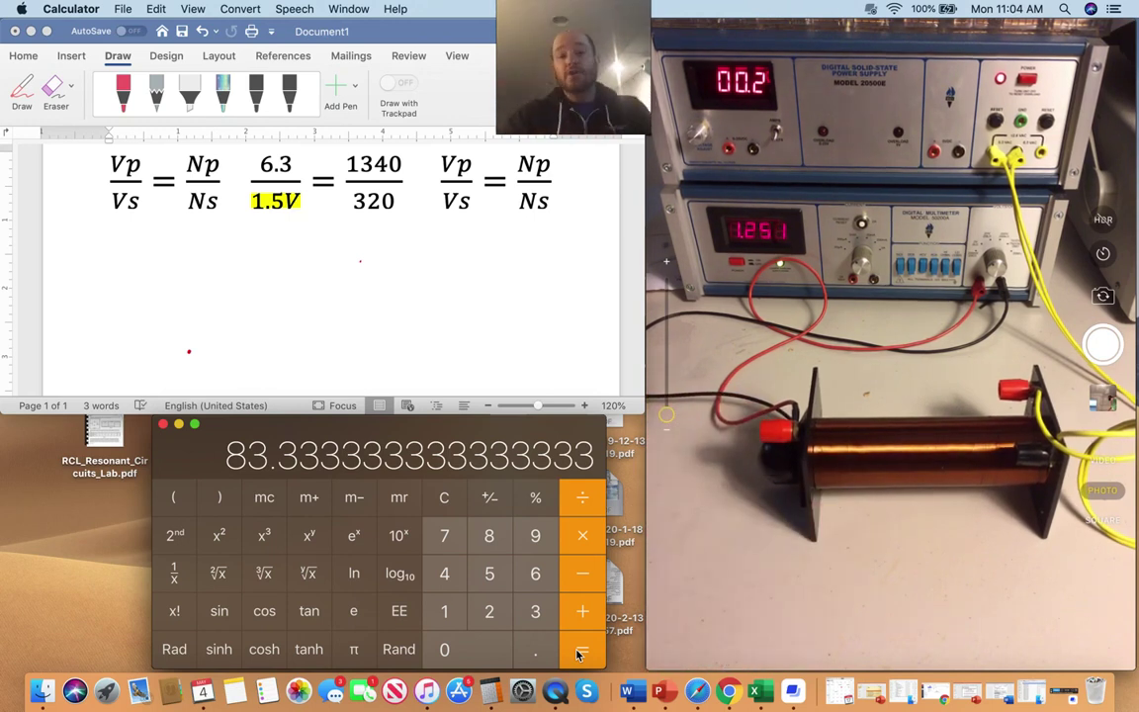
Step: Bring Word forward, select the first Vp/Vs = Np/Ns equation, then return to the empty line
{"action": "left_click", "coordinate": [153, 167]}
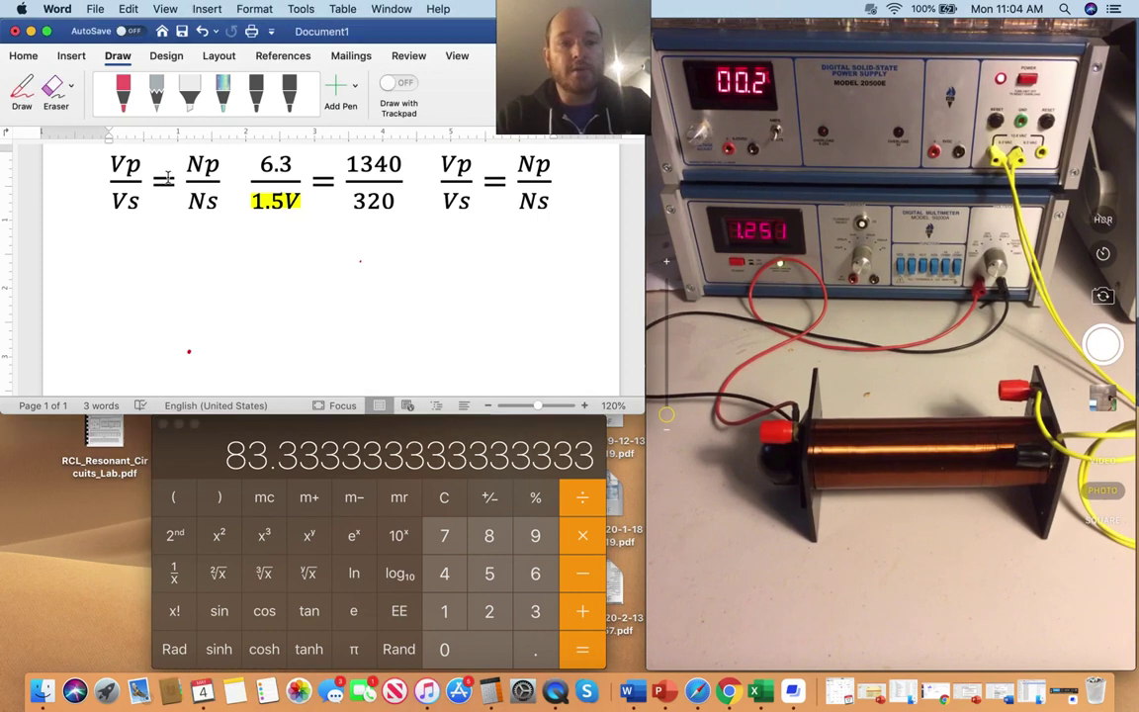
{"action": "left_click", "coordinate": [159, 201]}
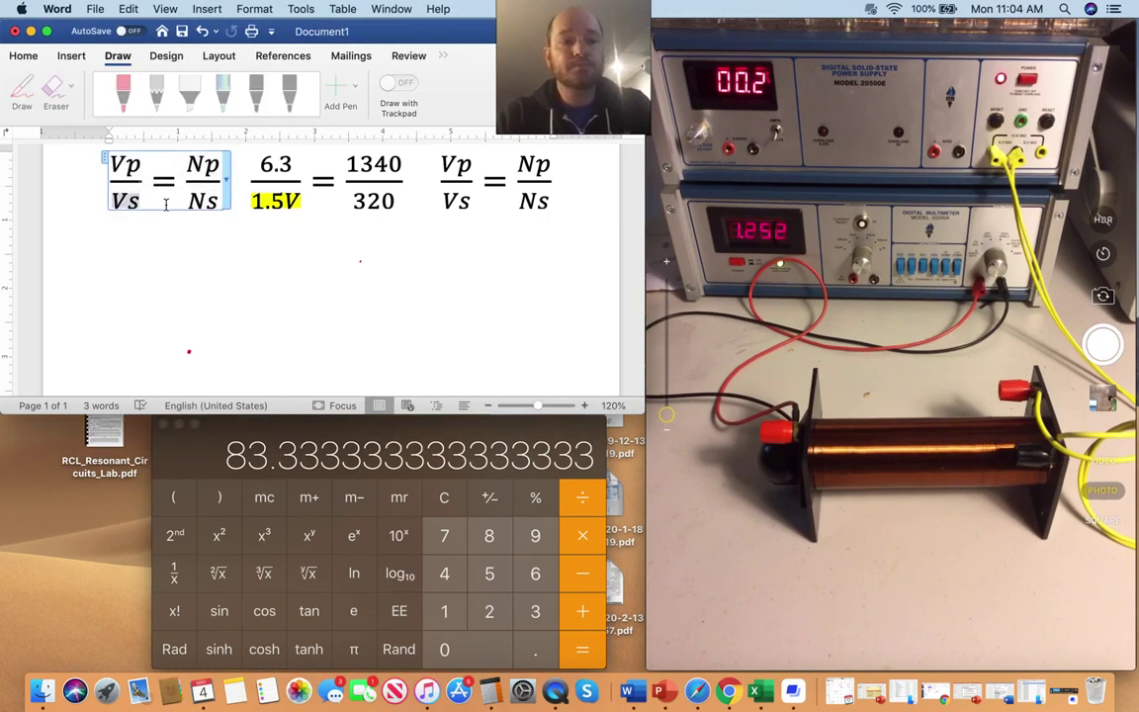
{"action": "left_click", "coordinate": [103, 154]}
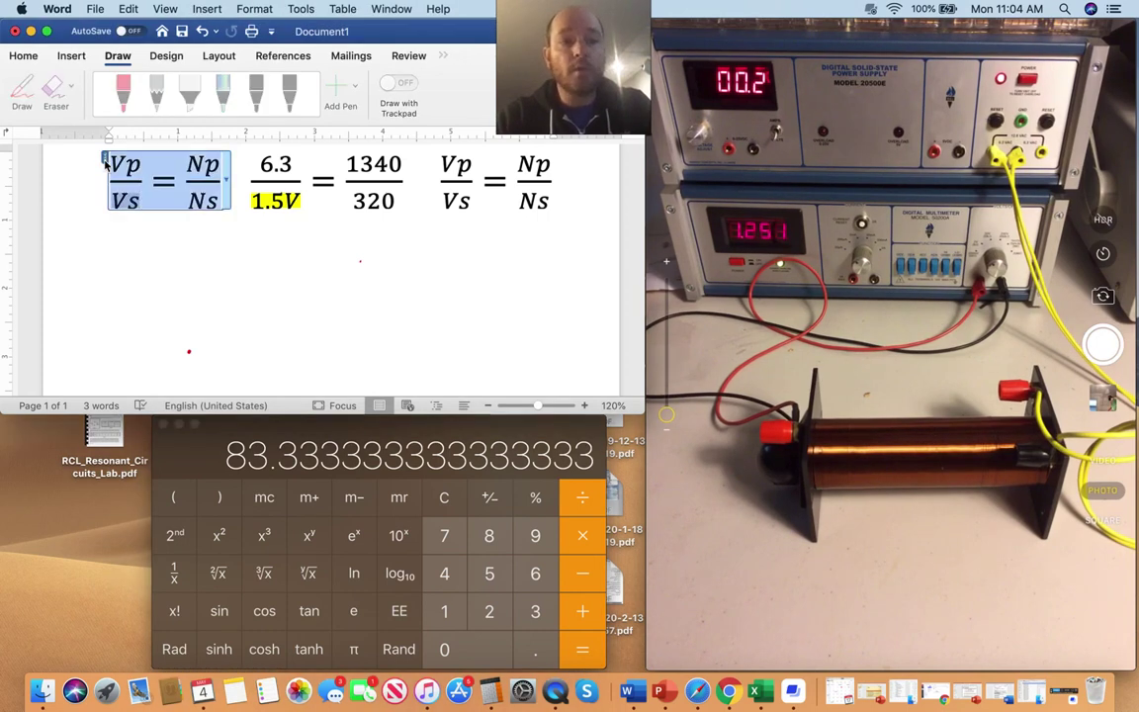
{"action": "left_click", "coordinate": [124, 253]}
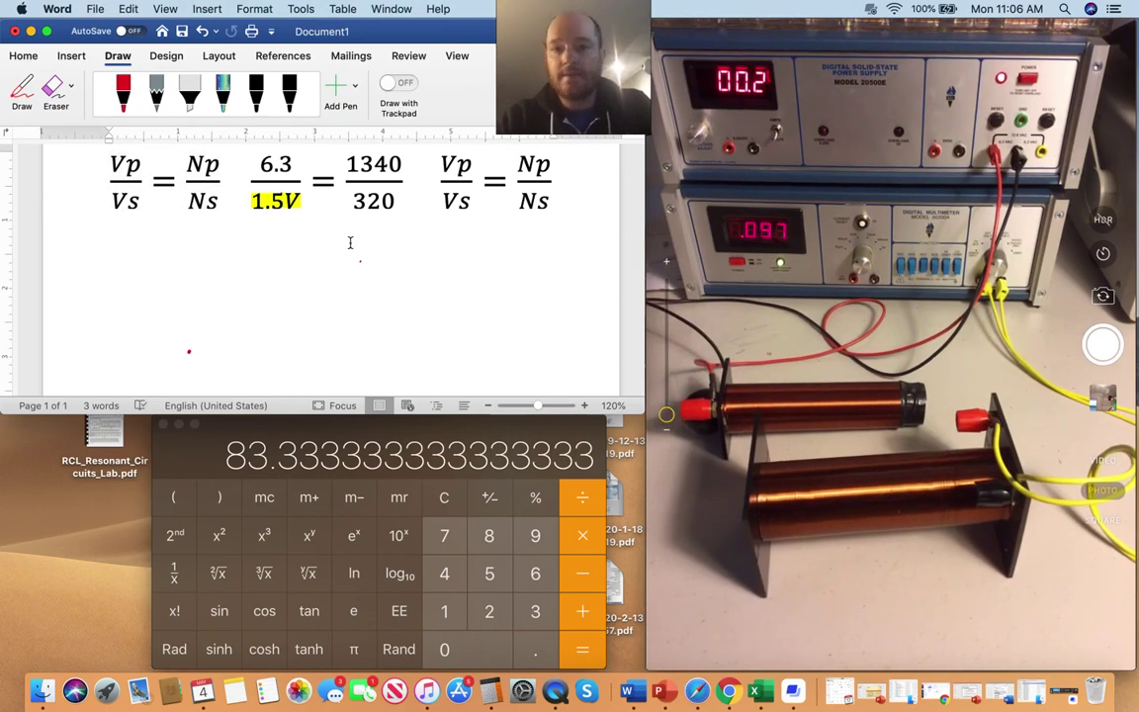
Step: Enter turns 320 and 1320 in the third equation and move Vp/Vs = beside them
{"action": "left_click", "coordinate": [547, 164]}
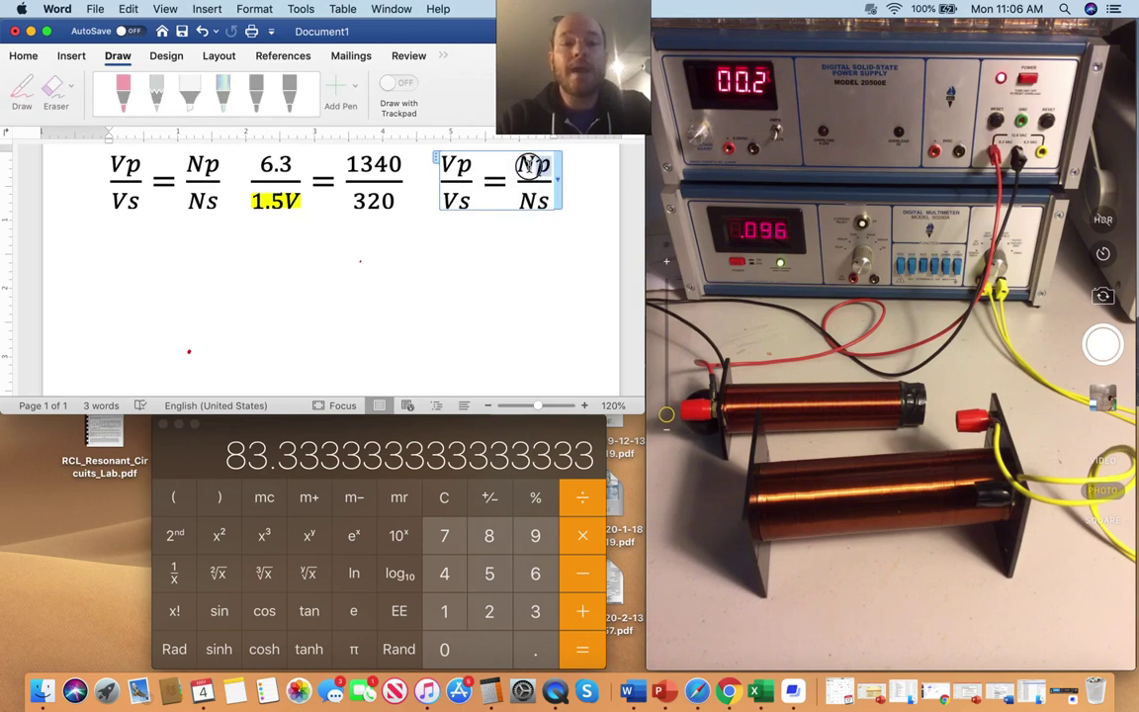
{"action": "type", "text": "320"}
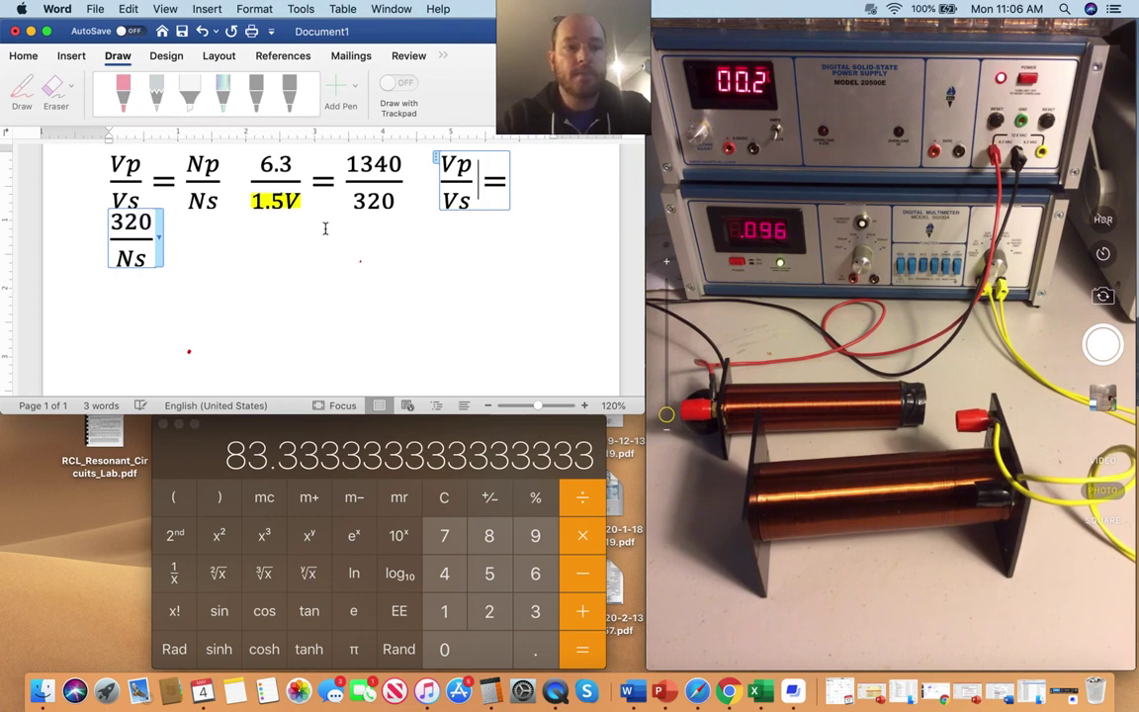
{"action": "left_click_drag", "start_coordinate": [138, 259], "coordinate": [120, 262]}
{"action": "type", "text": "13"}
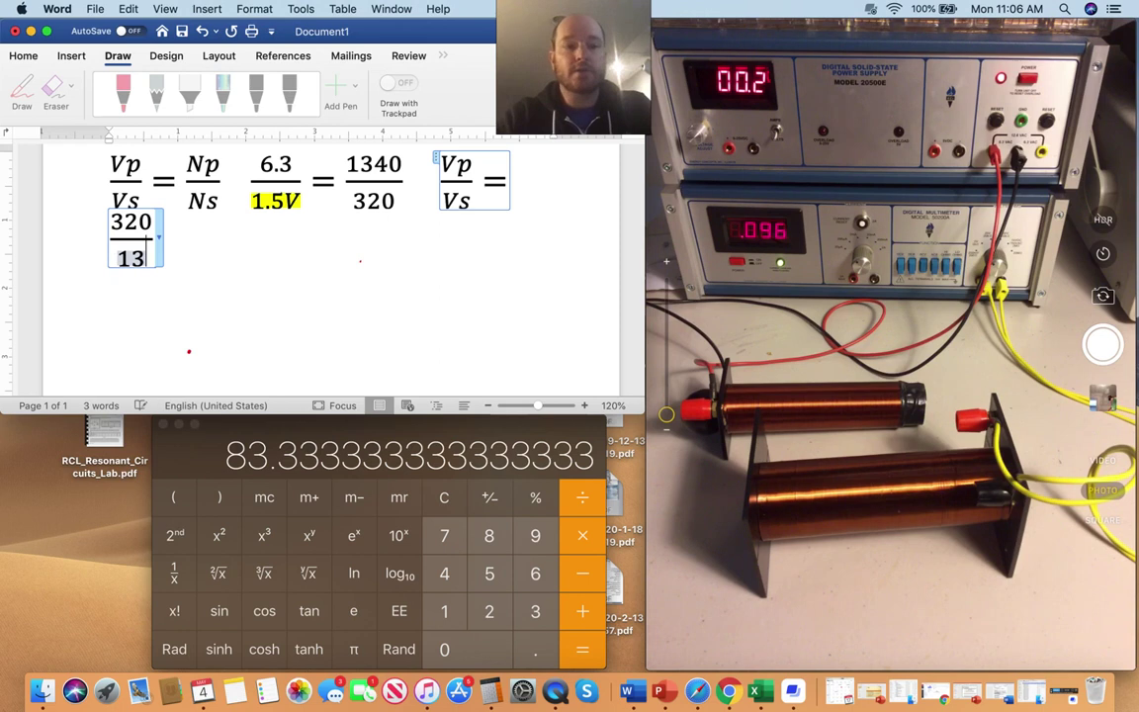
{"action": "type", "text": "20"}
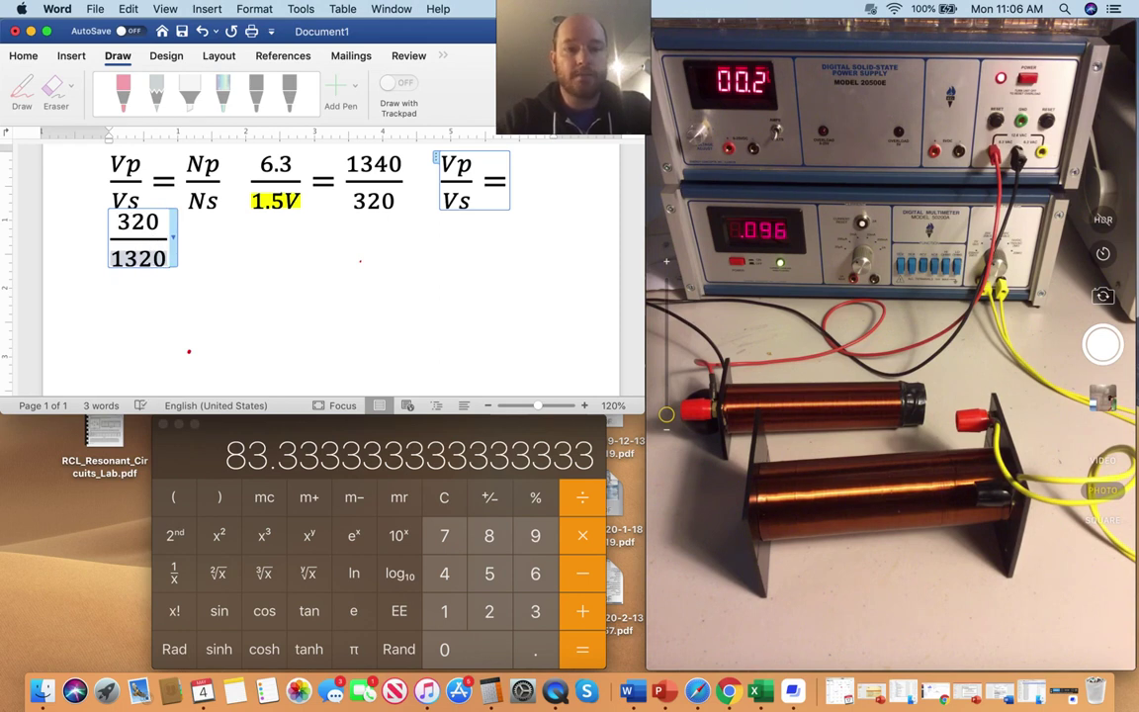
{"action": "type", "text": "/"}
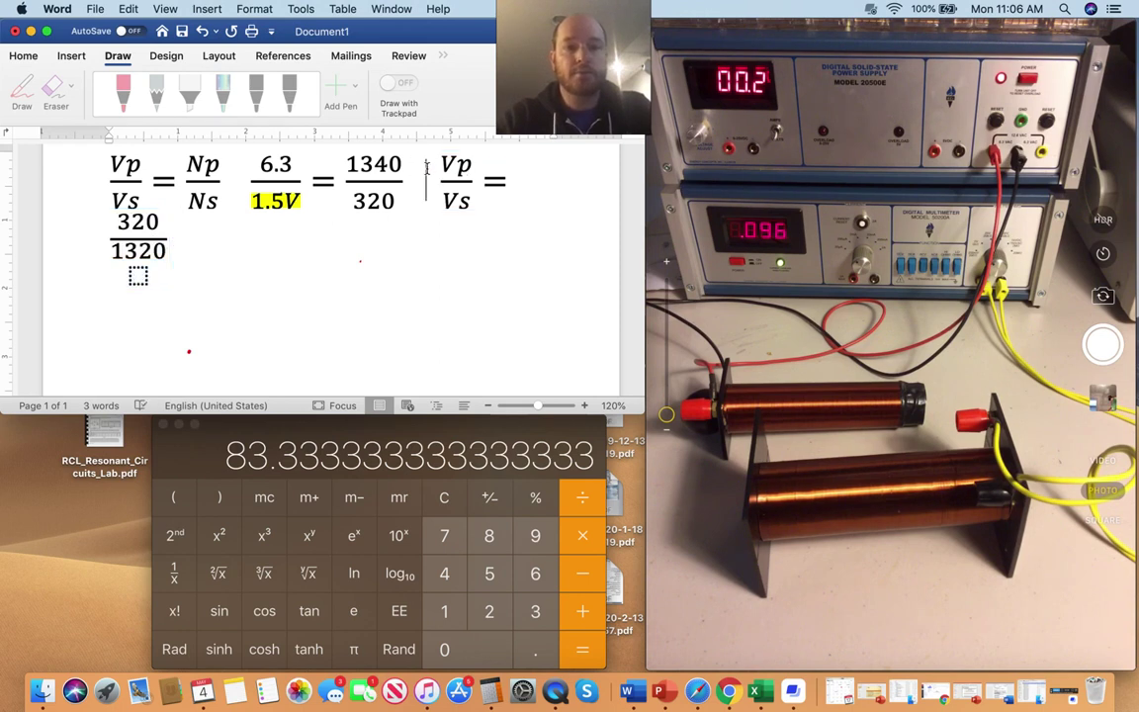
{"action": "left_click_drag", "start_coordinate": [436, 166], "coordinate": [110, 280]}
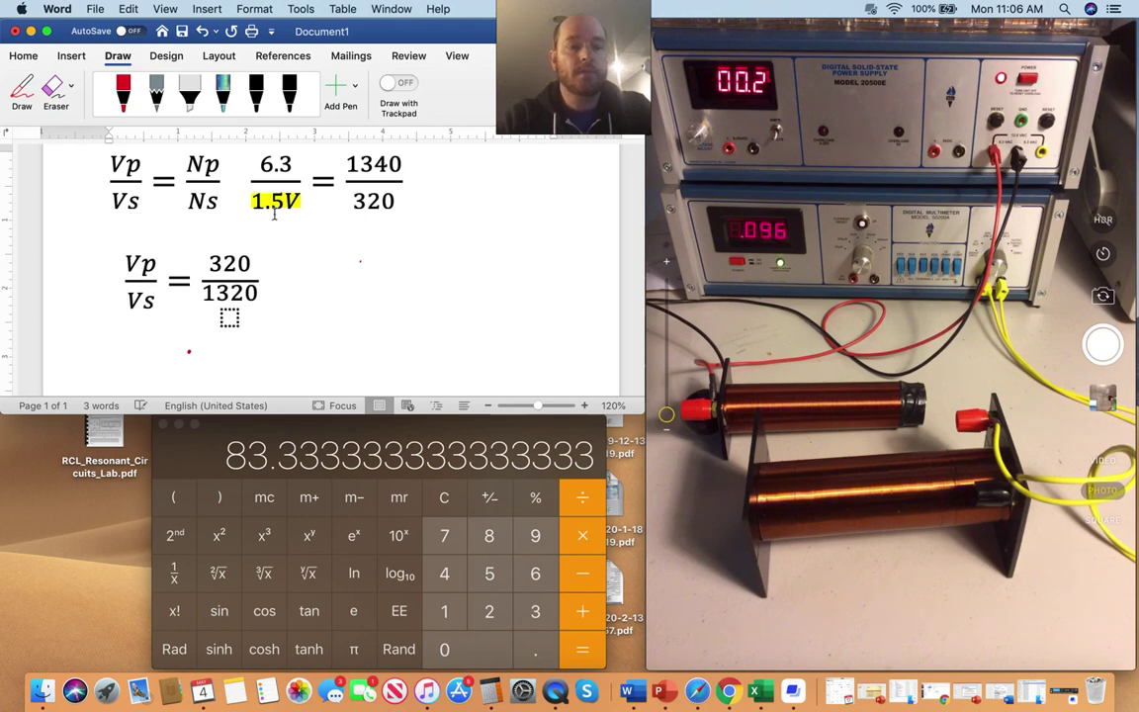
Step: Replace Vp with 6.3 in the new equation and select Vs
{"action": "left_click", "coordinate": [154, 268]}
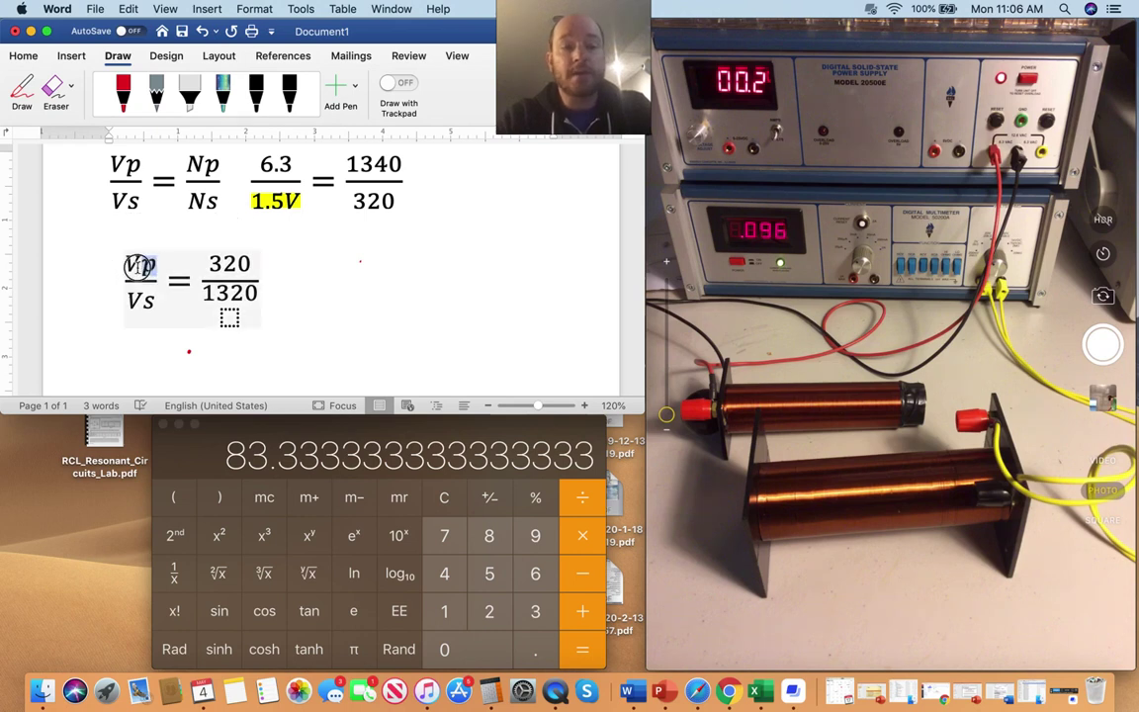
{"action": "double_click", "coordinate": [129, 269]}
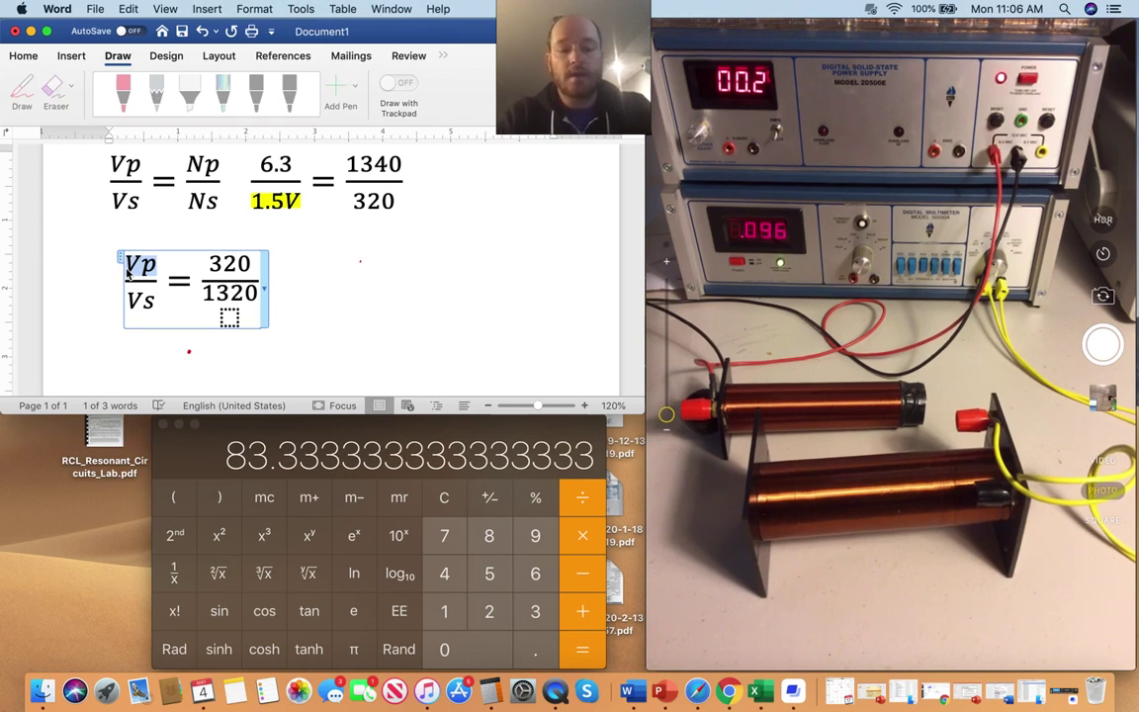
{"action": "type", "text": "6.3"}
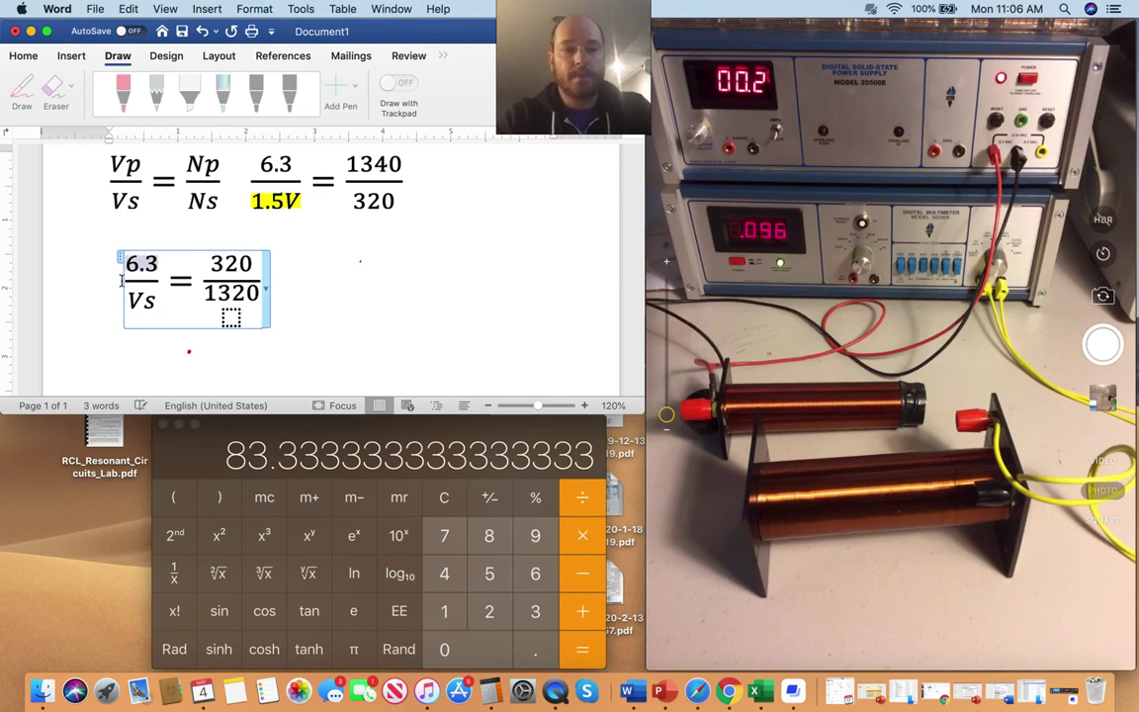
{"action": "double_click", "coordinate": [144, 300]}
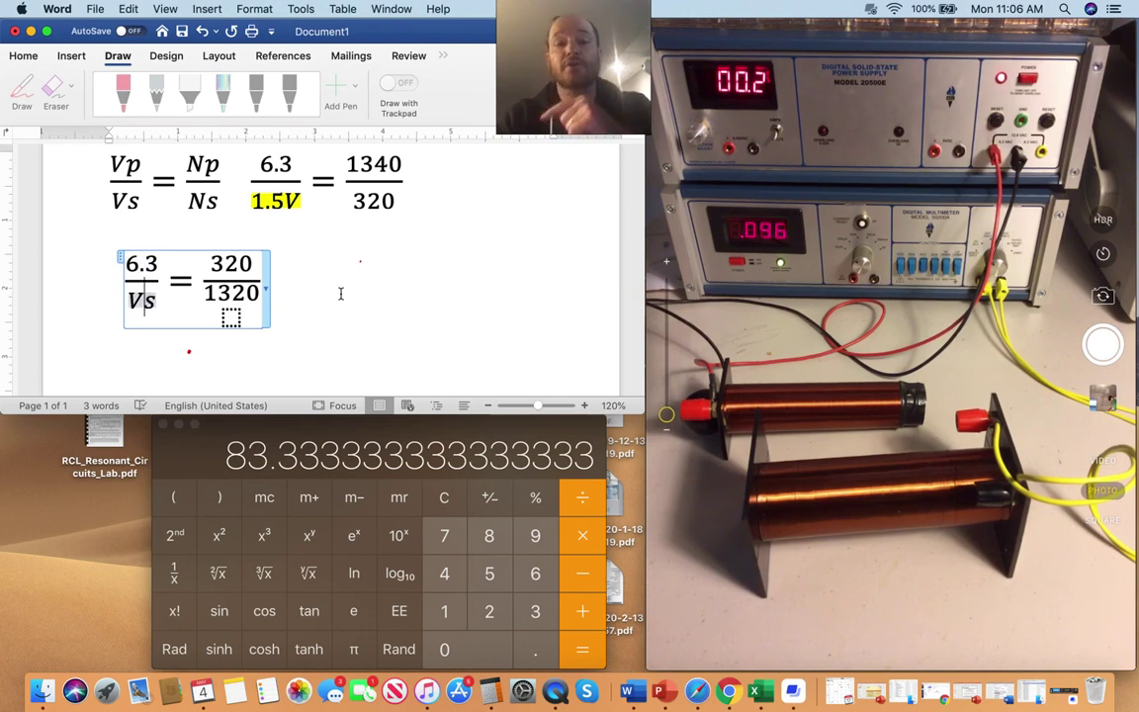
Step: Clear Calculator and multiply 6.3 by 1340 to get 8442
{"action": "left_click", "coordinate": [444, 498]}
{"action": "left_click", "coordinate": [444, 497]}
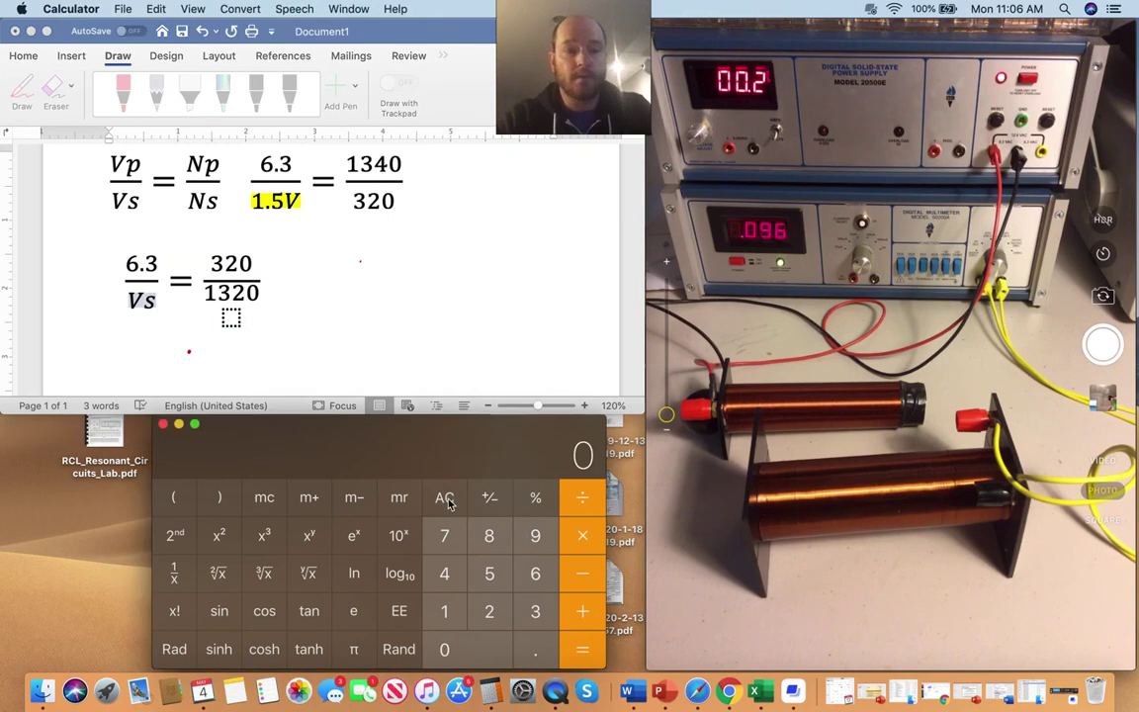
{"action": "left_click", "coordinate": [535, 576]}
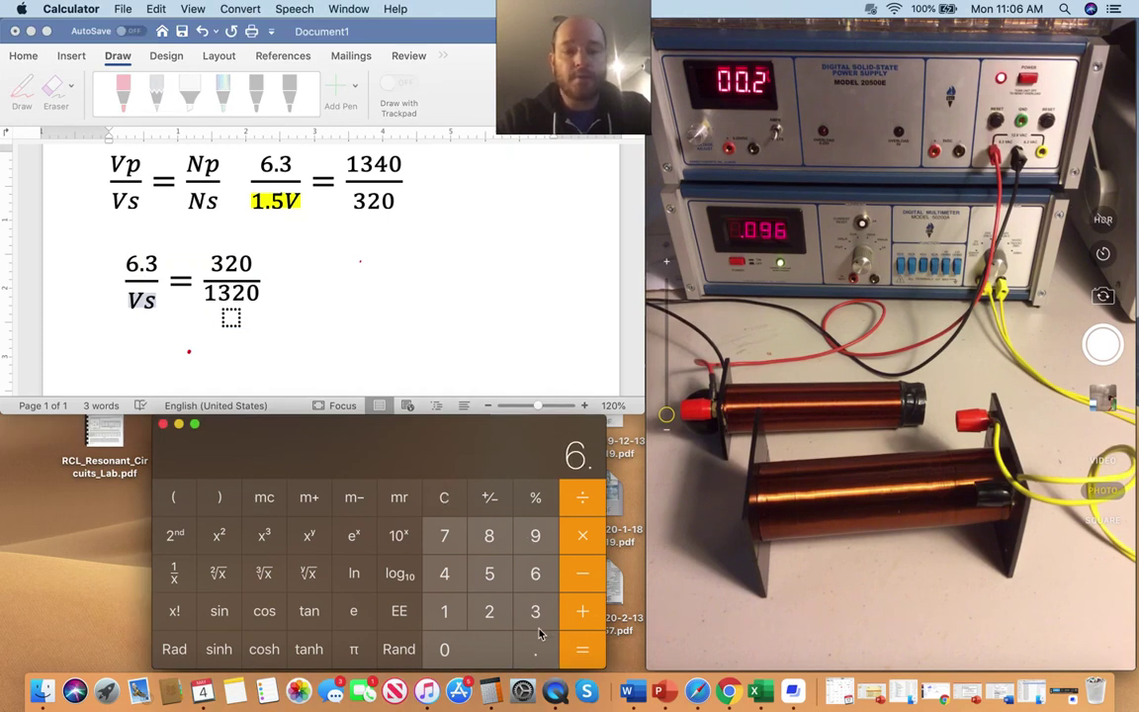
{"action": "left_click", "coordinate": [535, 648]}
{"action": "left_click", "coordinate": [537, 615]}
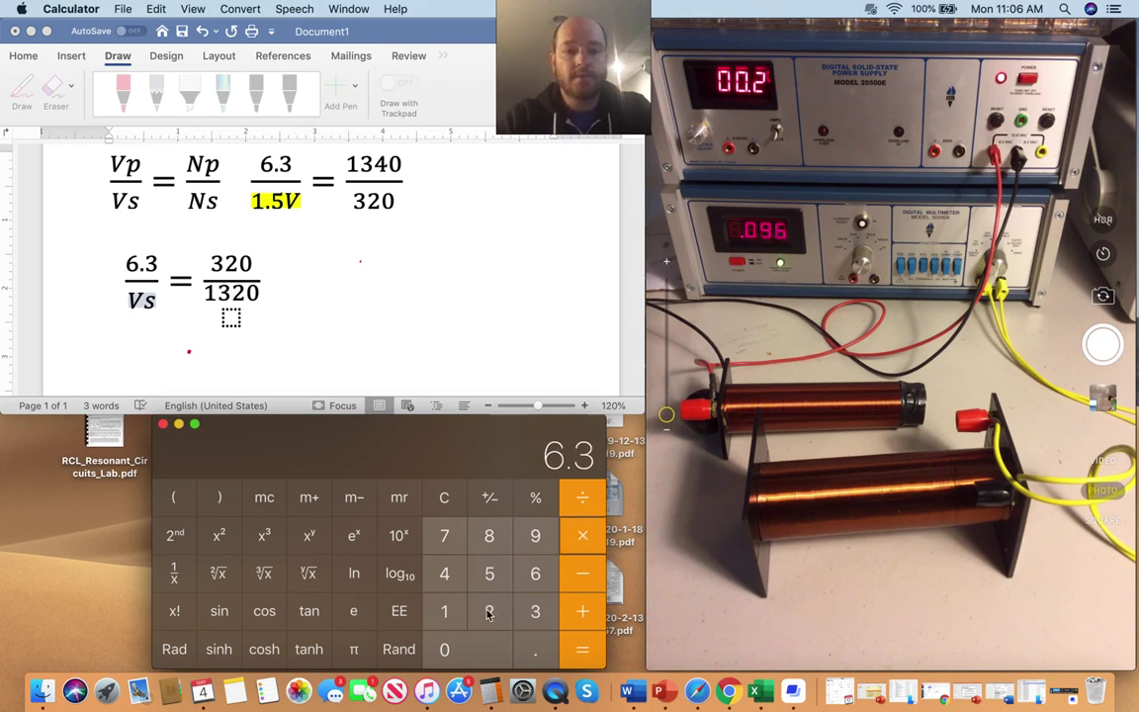
{"action": "left_click", "coordinate": [447, 611]}
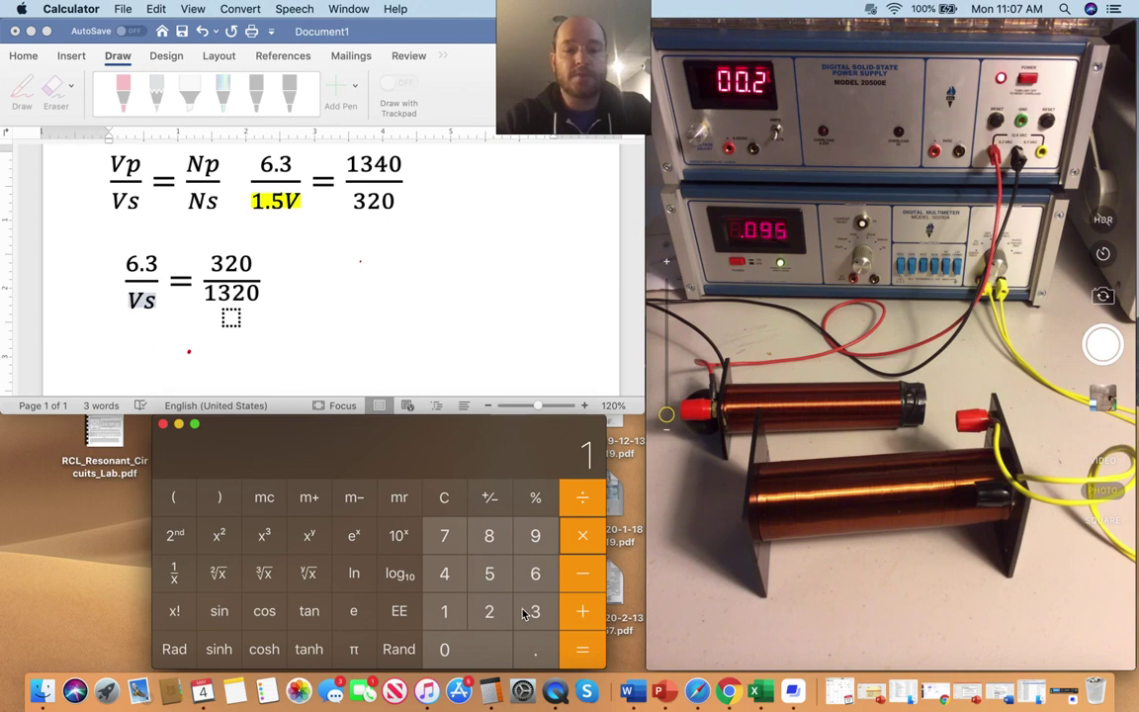
{"action": "left_click", "coordinate": [531, 612]}
{"action": "left_click", "coordinate": [446, 576]}
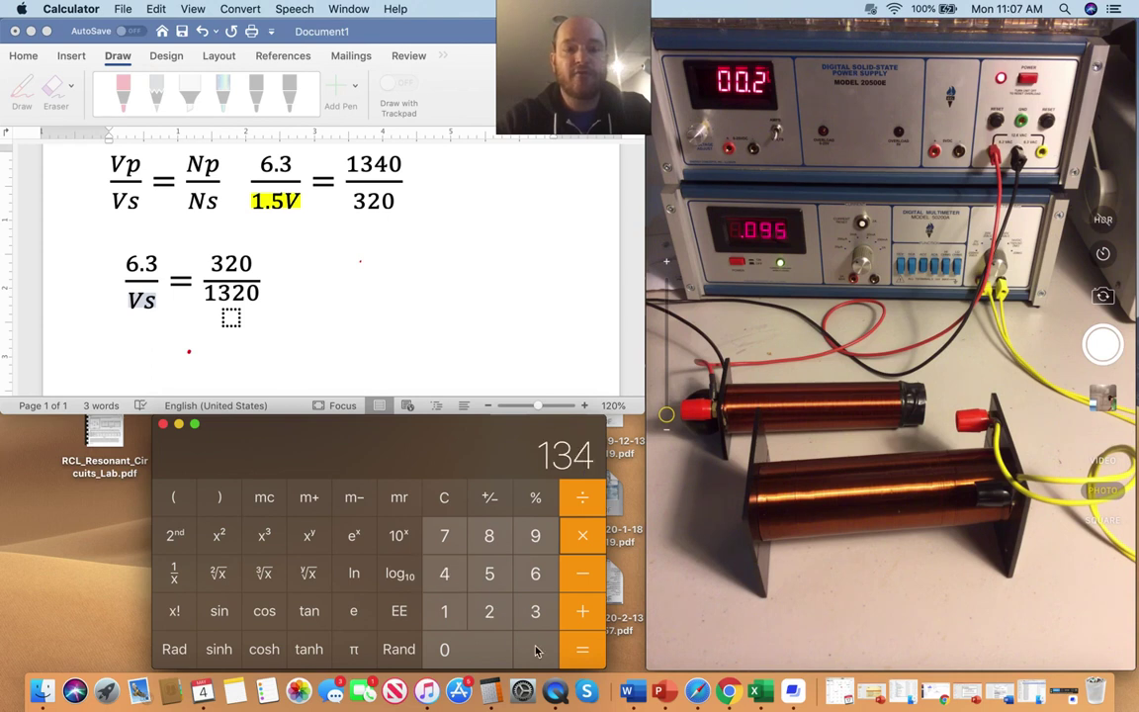
{"action": "left_click", "coordinate": [484, 650]}
{"action": "left_click", "coordinate": [585, 653]}
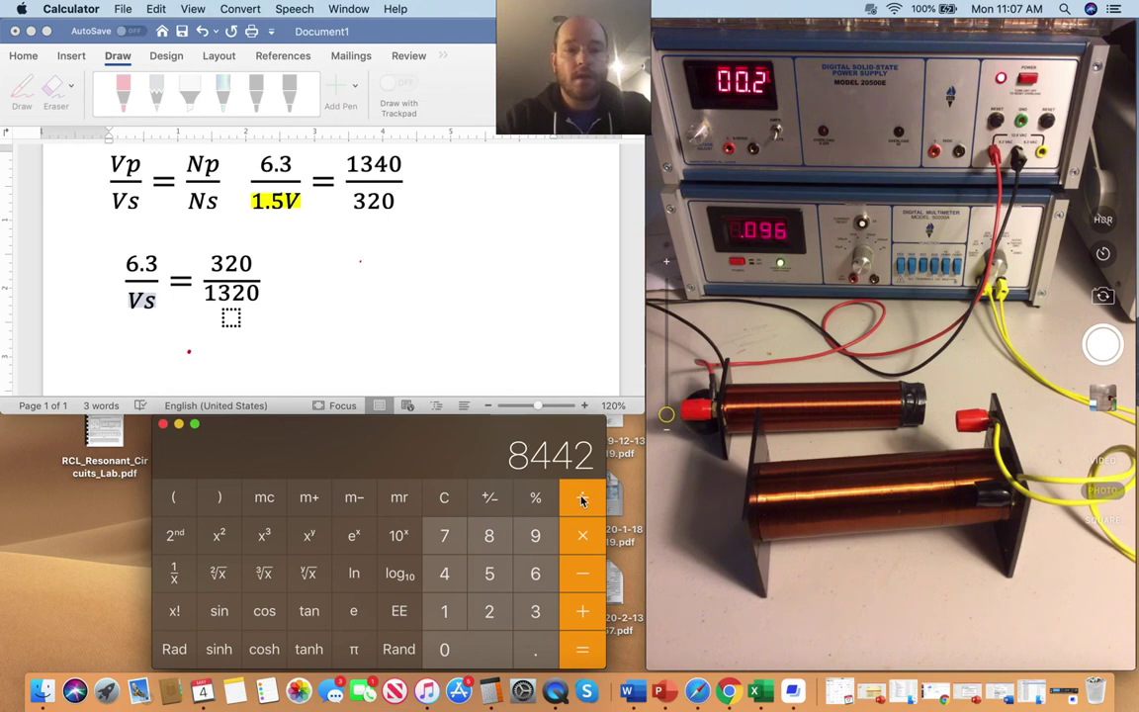
Step: Divide 8442 by 320 to get 26.38125
{"action": "left_click", "coordinate": [534, 615]}
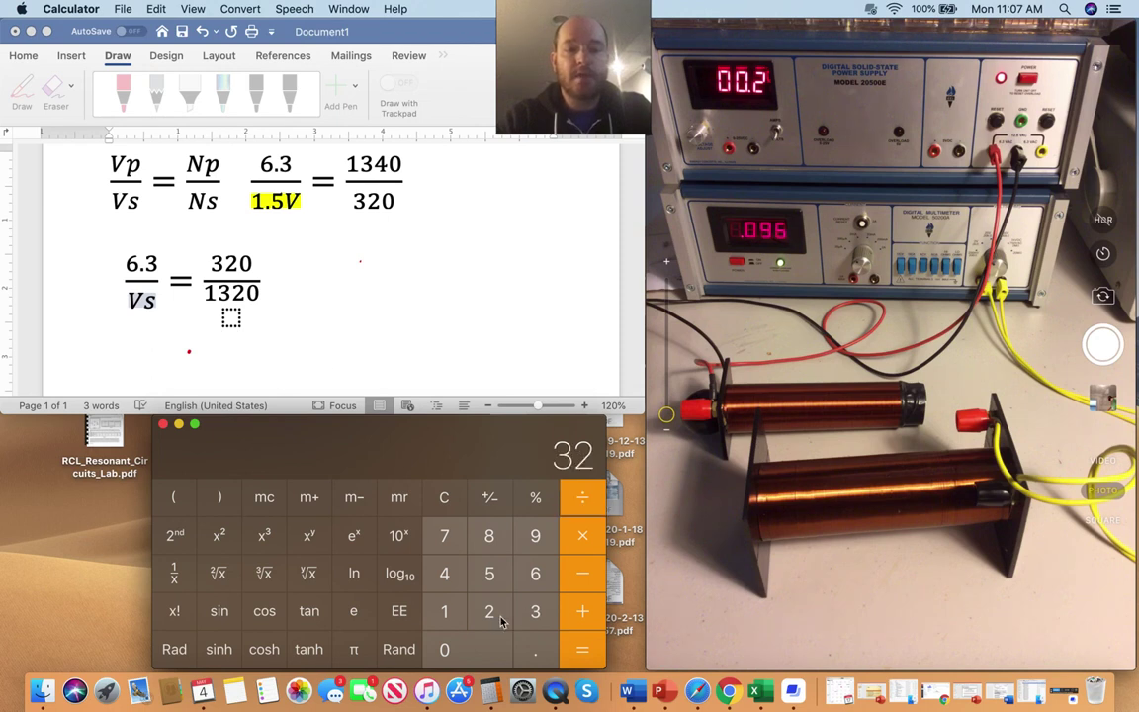
{"action": "left_click", "coordinate": [495, 648]}
{"action": "left_click", "coordinate": [585, 654]}
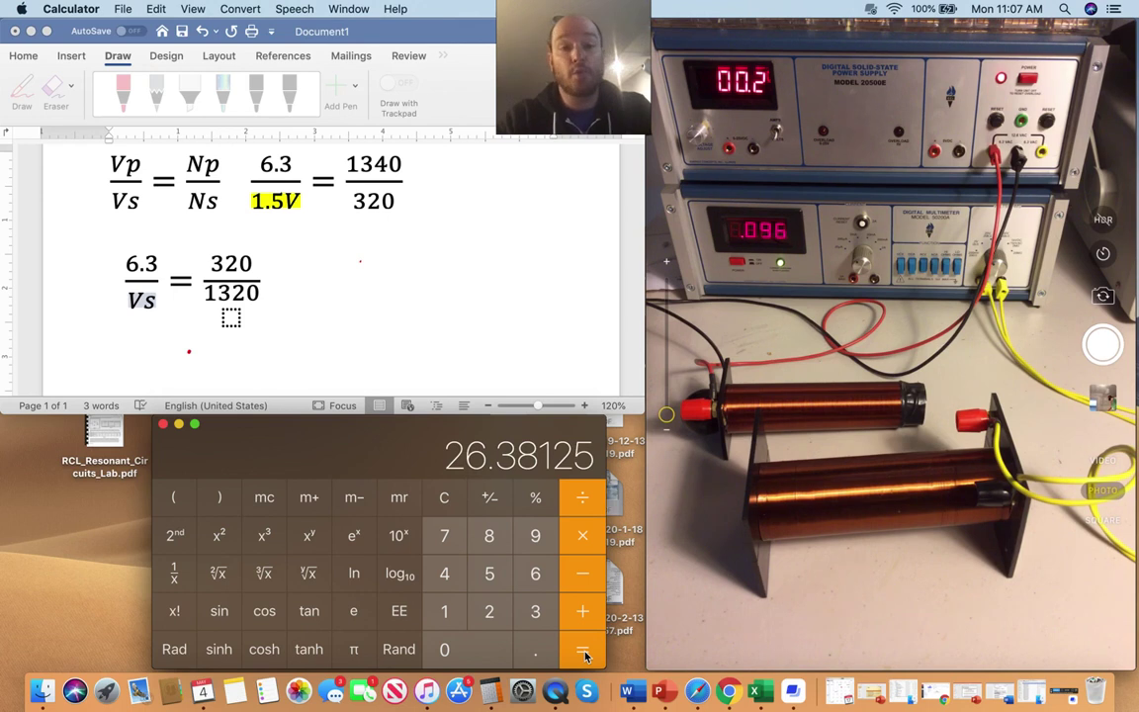
Step: Correct the lower equation's denominator from 1320 to 1340
{"action": "left_click", "coordinate": [240, 300]}
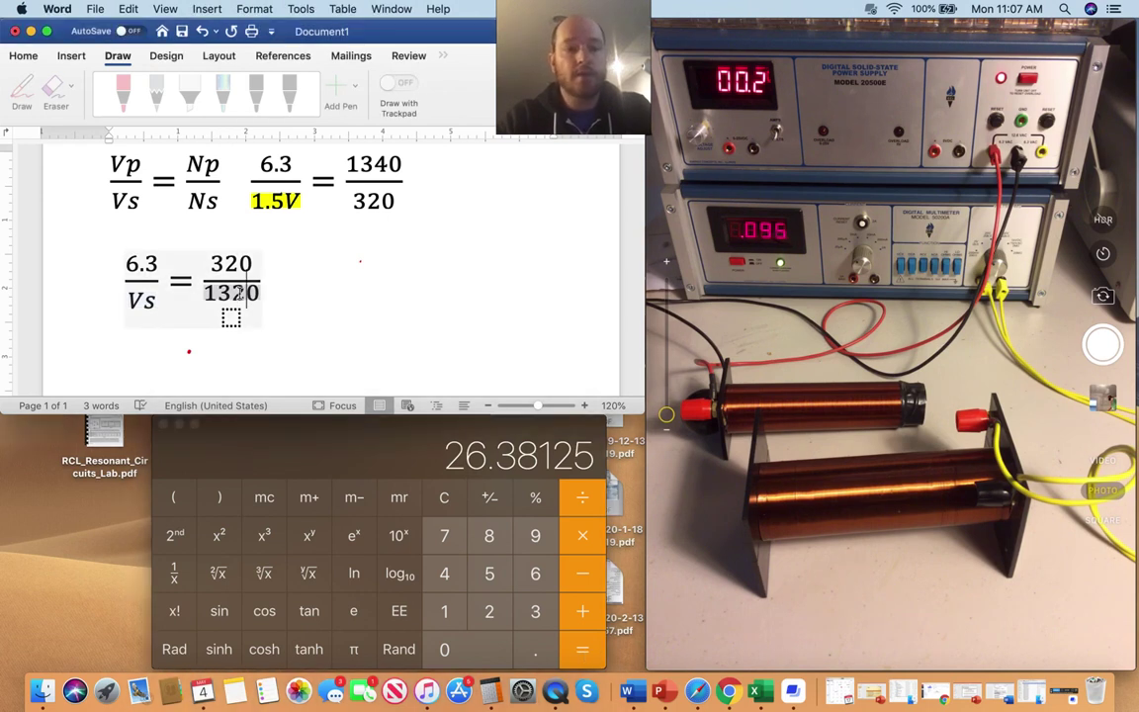
{"action": "key", "text": "BackSpace"}
{"action": "type", "text": "4"}
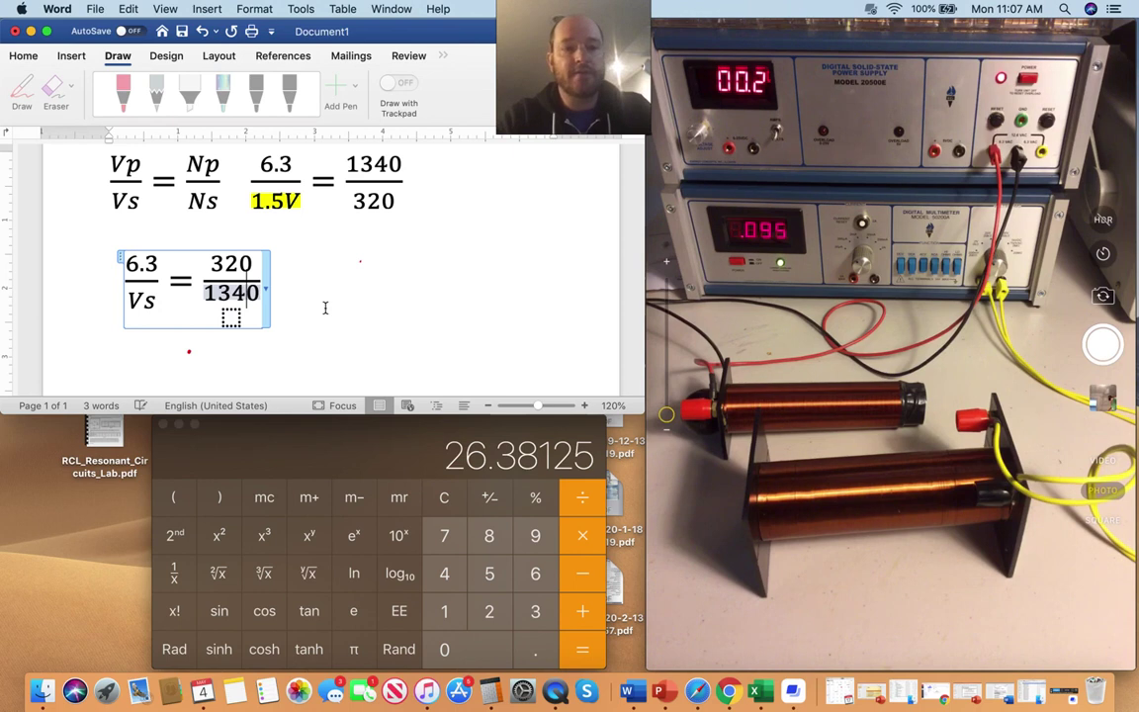
{"action": "left_click", "coordinate": [330, 308]}
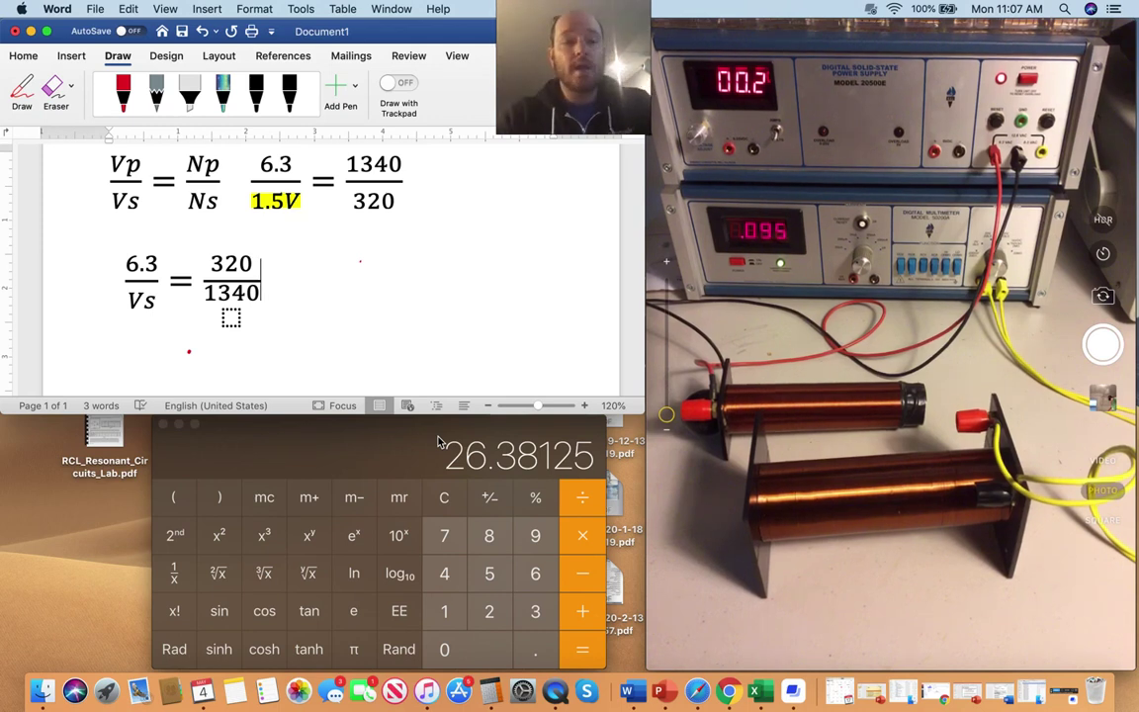
Step: Replace Vs in the lower equation with 26.4
{"action": "left_click", "coordinate": [135, 301]}
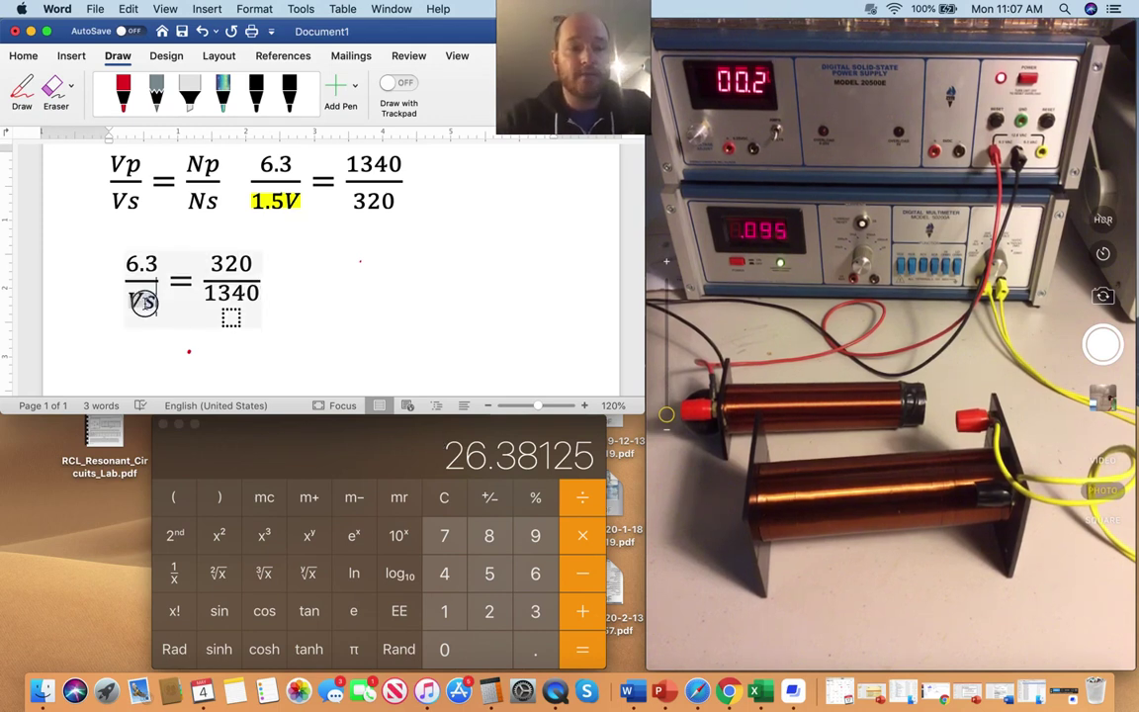
{"action": "double_click", "coordinate": [135, 300]}
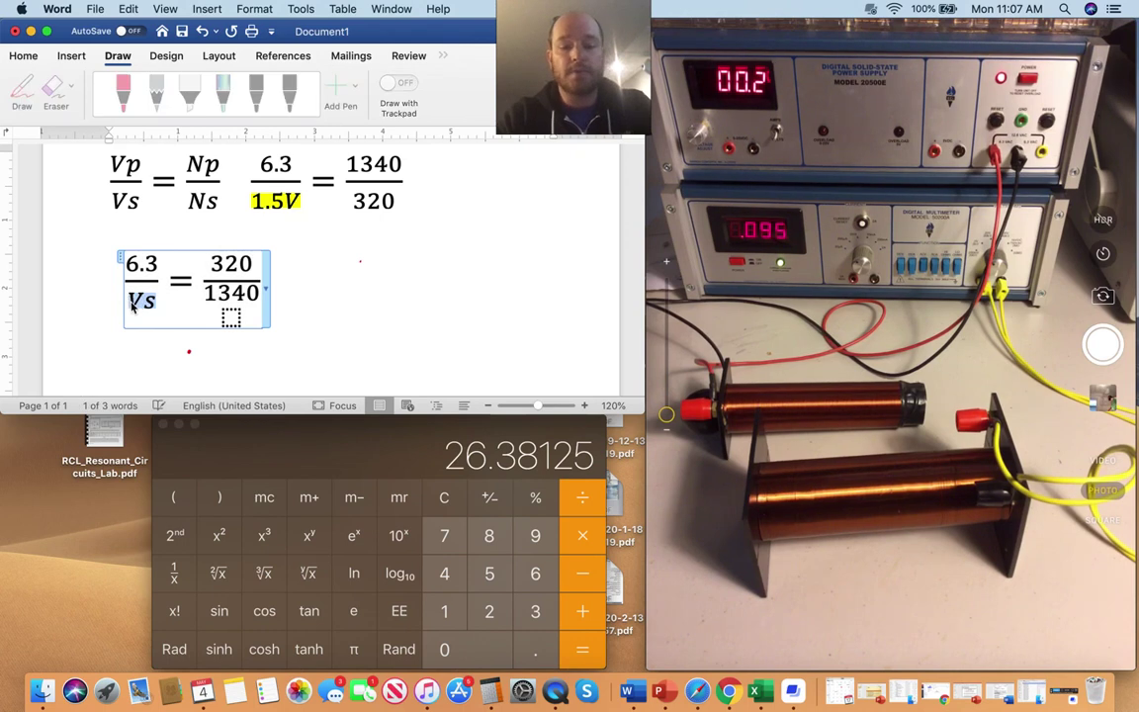
{"action": "type", "text": "26"}
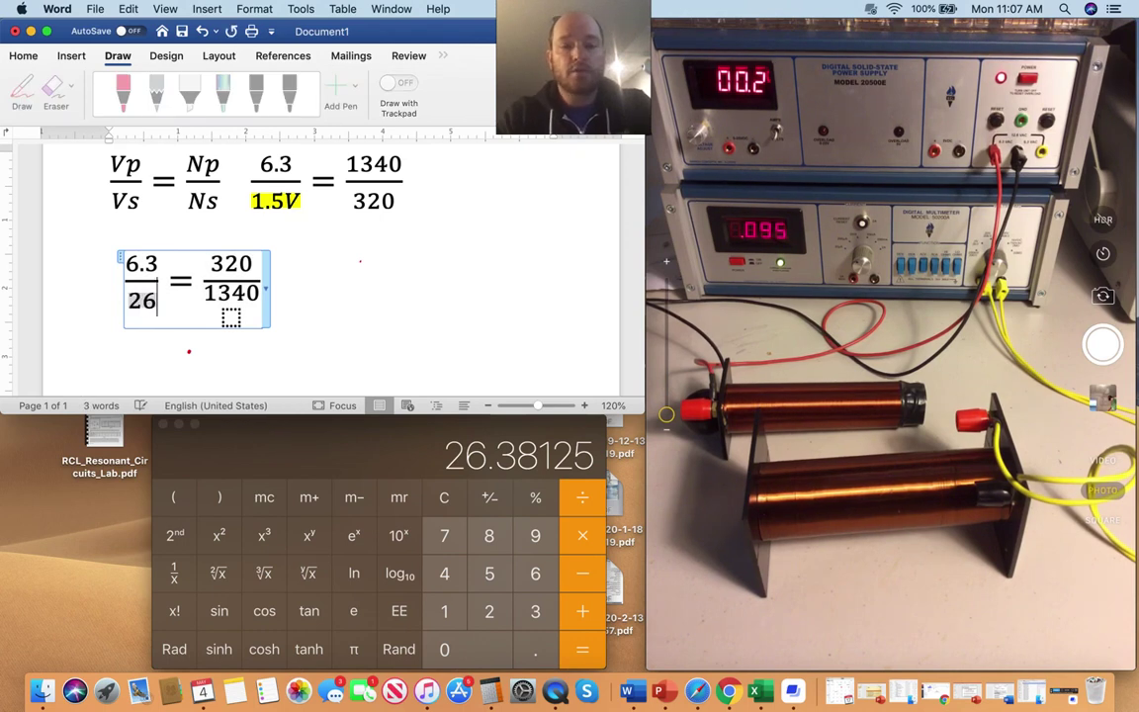
{"action": "type", "text": ".4"}
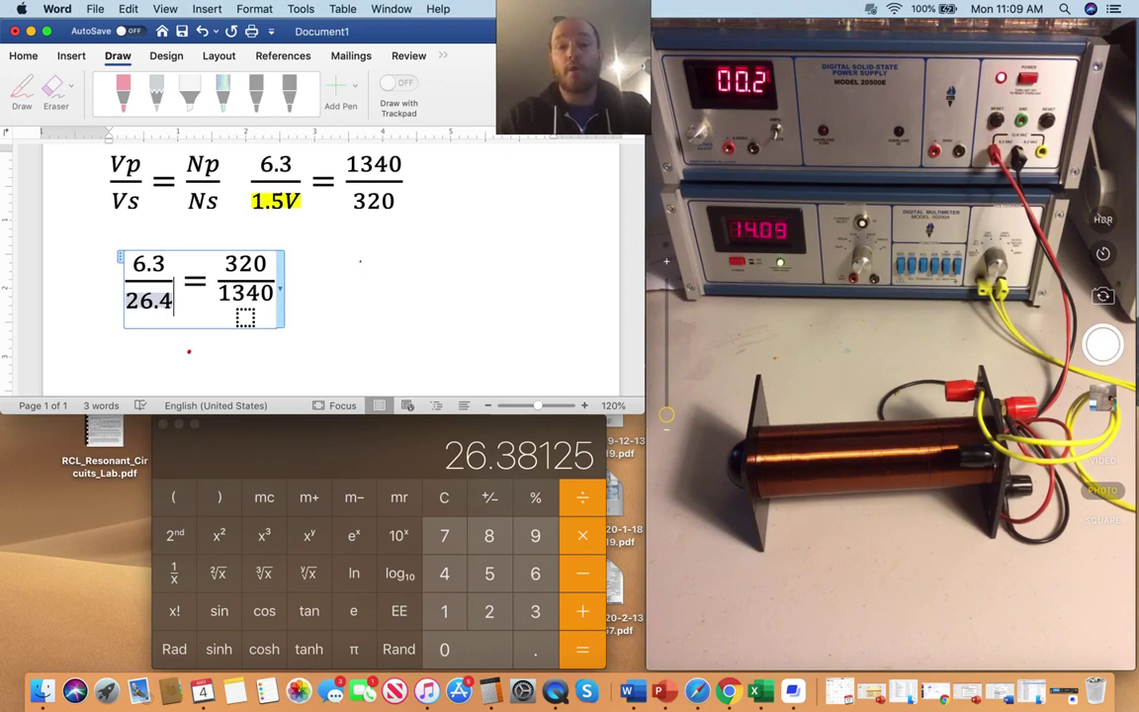
Step: Clear the Calculator and compute 14 ÷ 26.4
{"action": "left_click", "coordinate": [445, 498]}
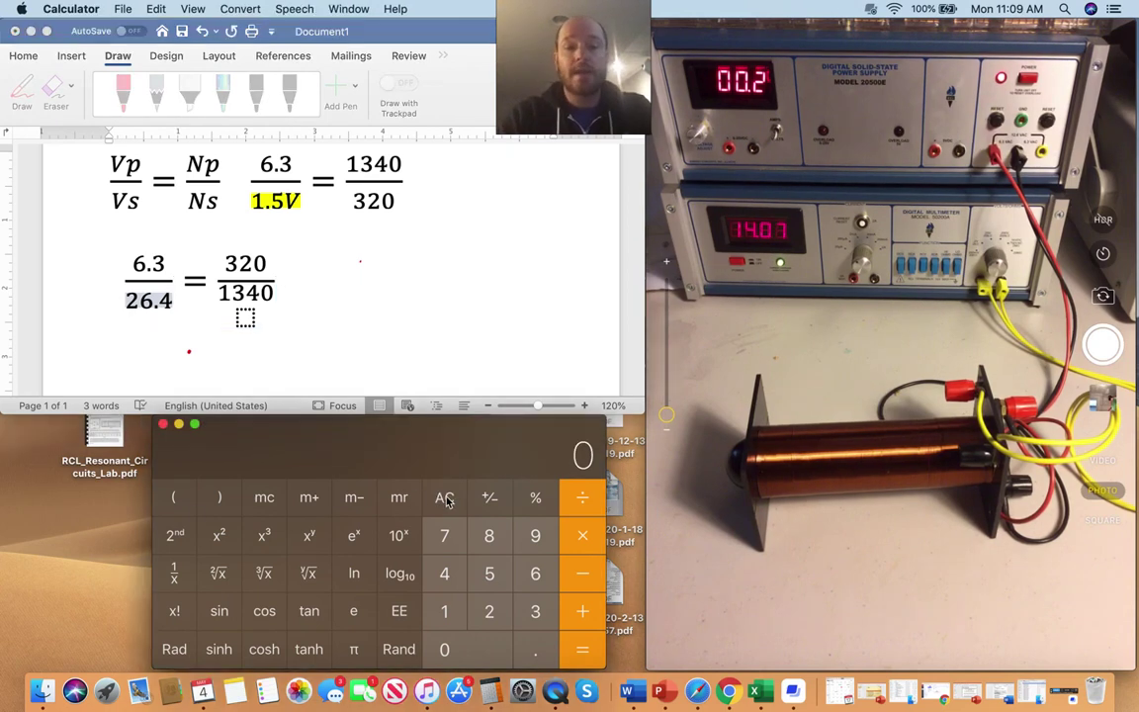
{"action": "left_click", "coordinate": [446, 613]}
{"action": "left_click", "coordinate": [445, 574]}
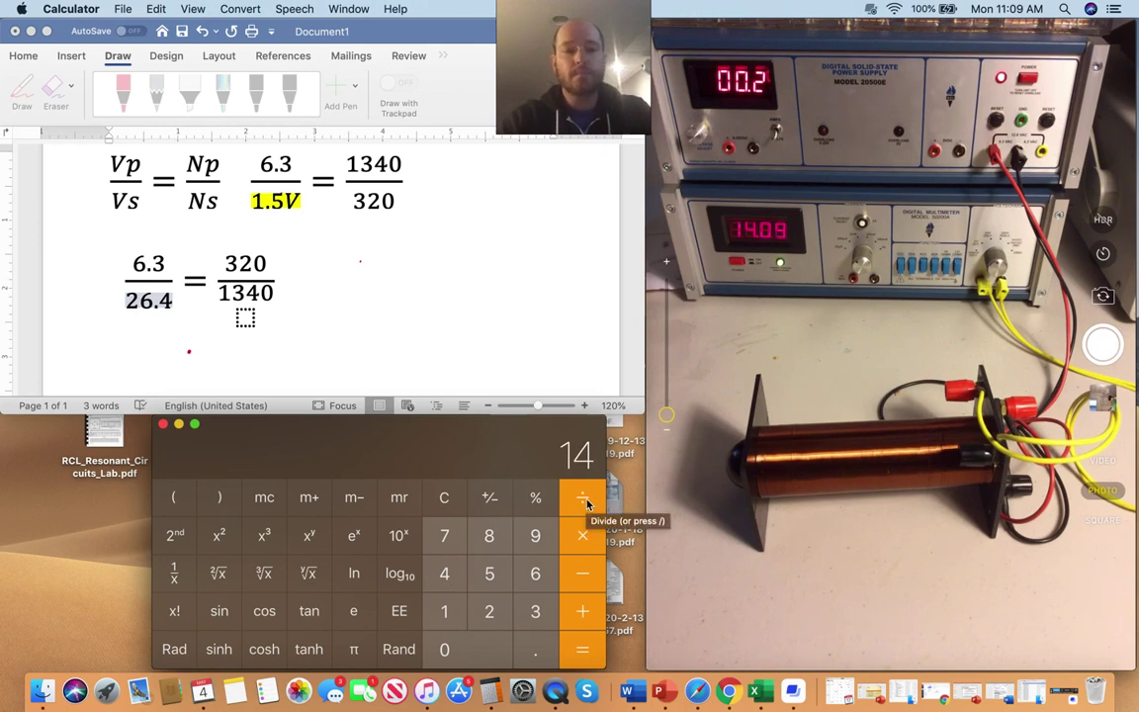
{"action": "left_click", "coordinate": [534, 655]}
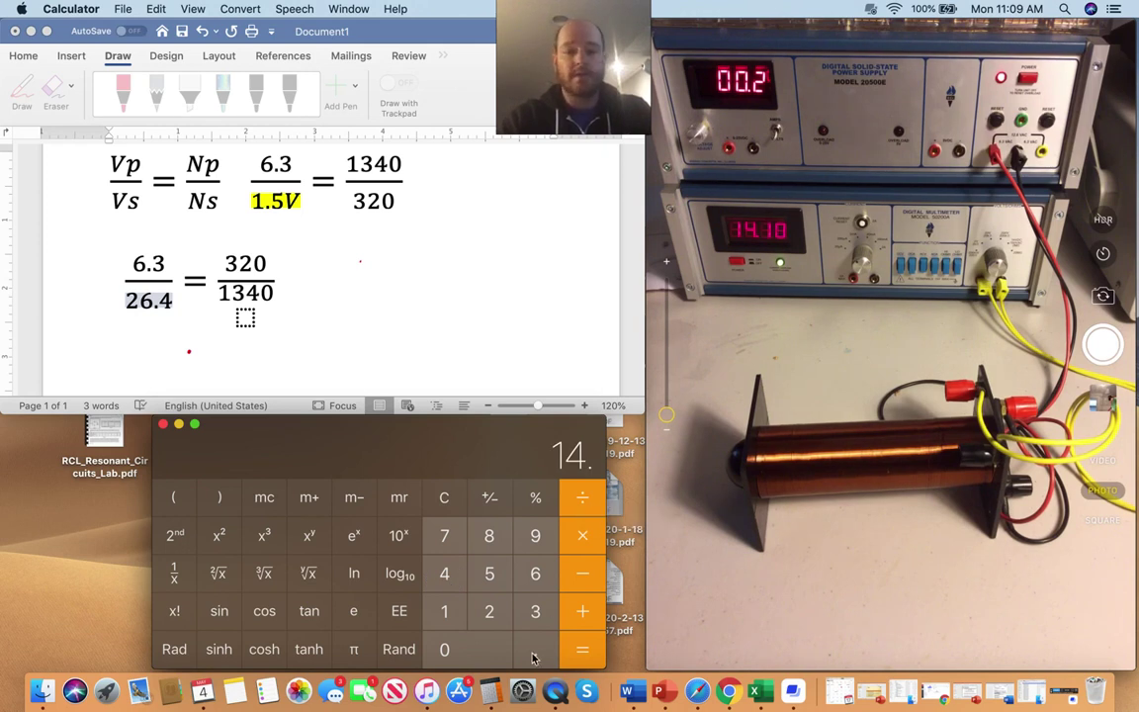
{"action": "left_click", "coordinate": [583, 501]}
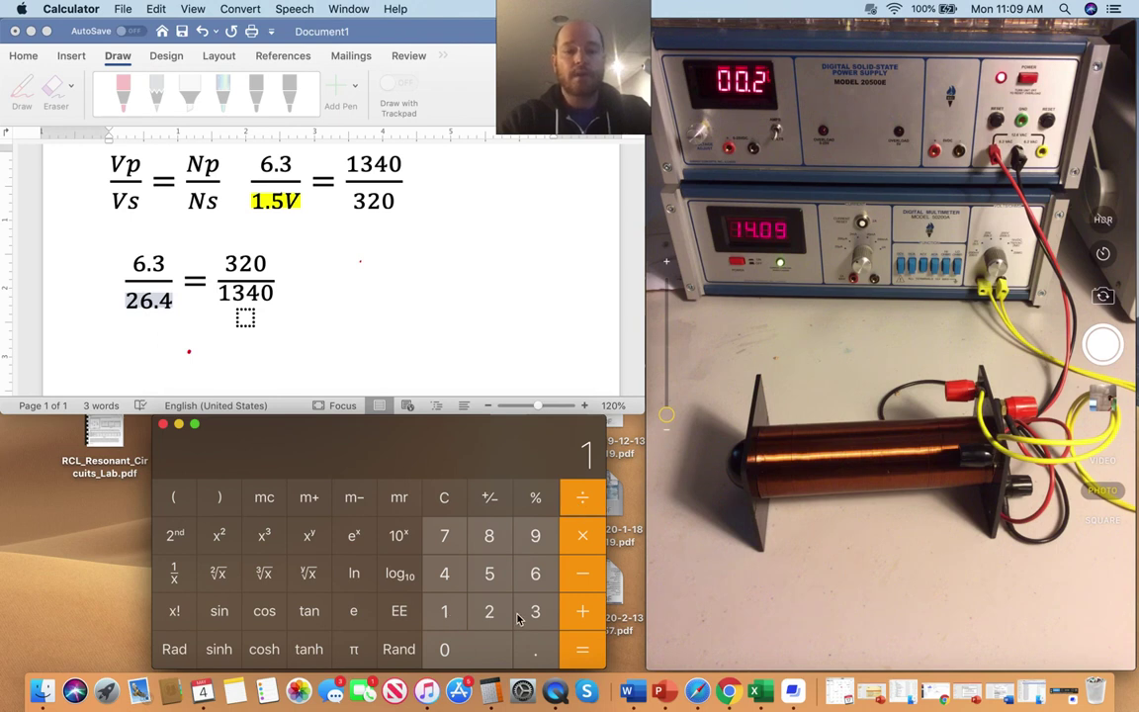
{"action": "left_click", "coordinate": [450, 498]}
{"action": "left_click", "coordinate": [489, 611]}
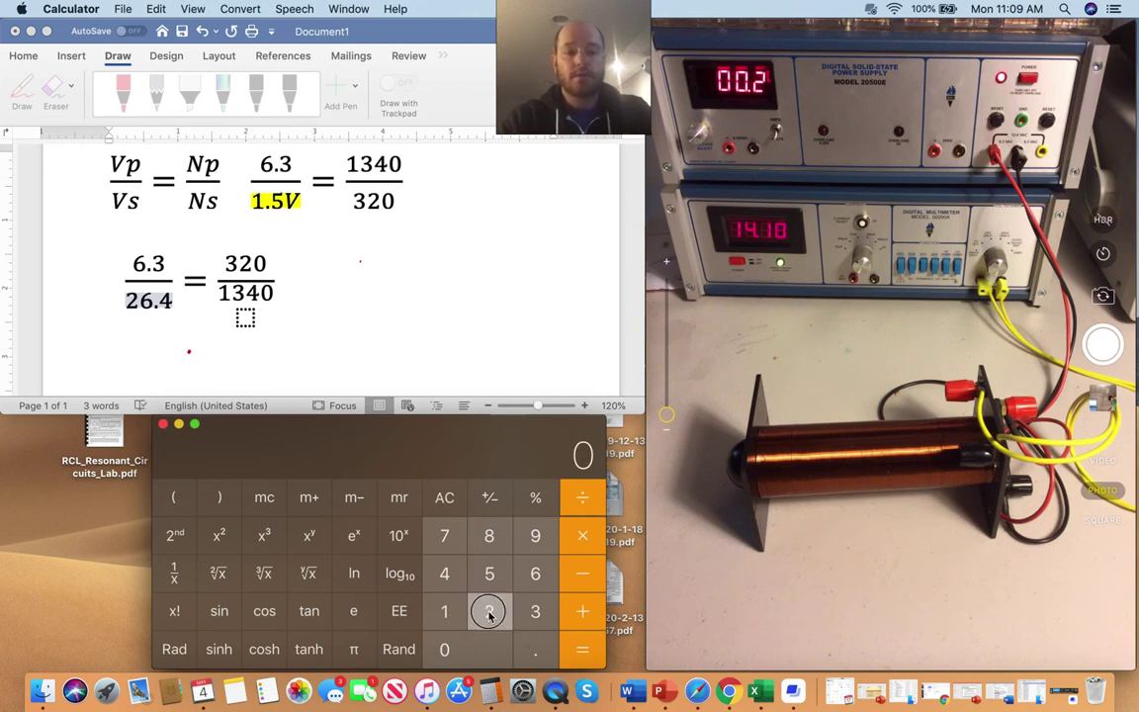
{"action": "left_click", "coordinate": [550, 573]}
{"action": "left_click", "coordinate": [535, 647]}
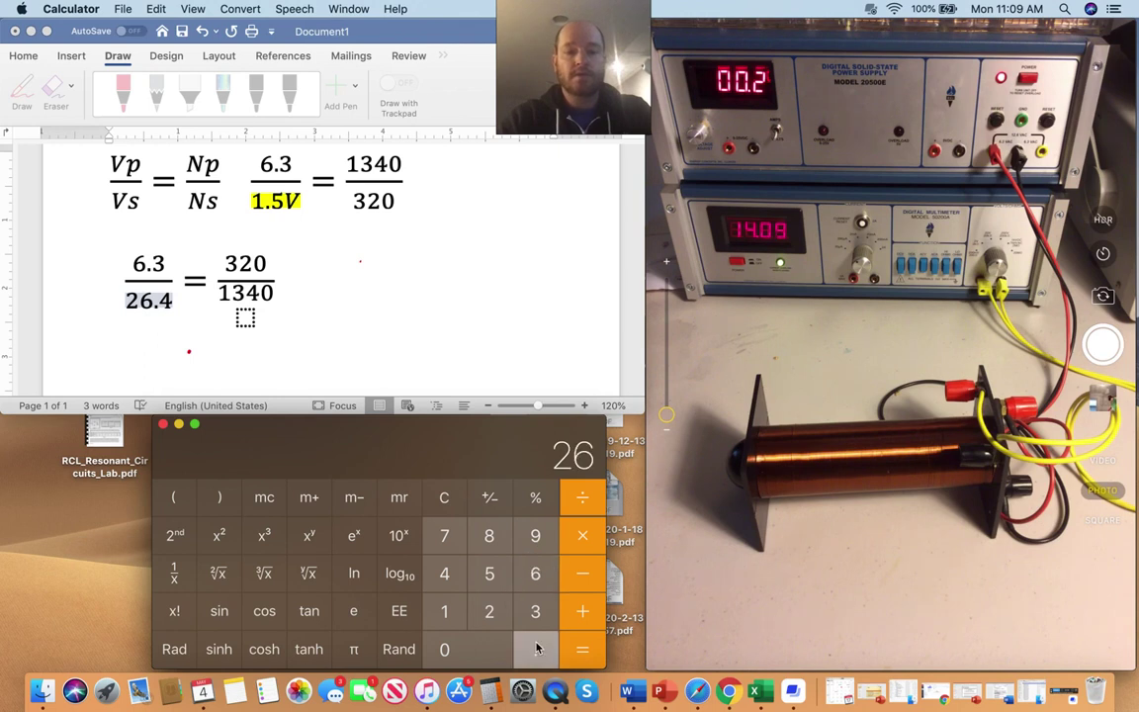
{"action": "left_click", "coordinate": [447, 572]}
{"action": "left_click", "coordinate": [586, 659]}
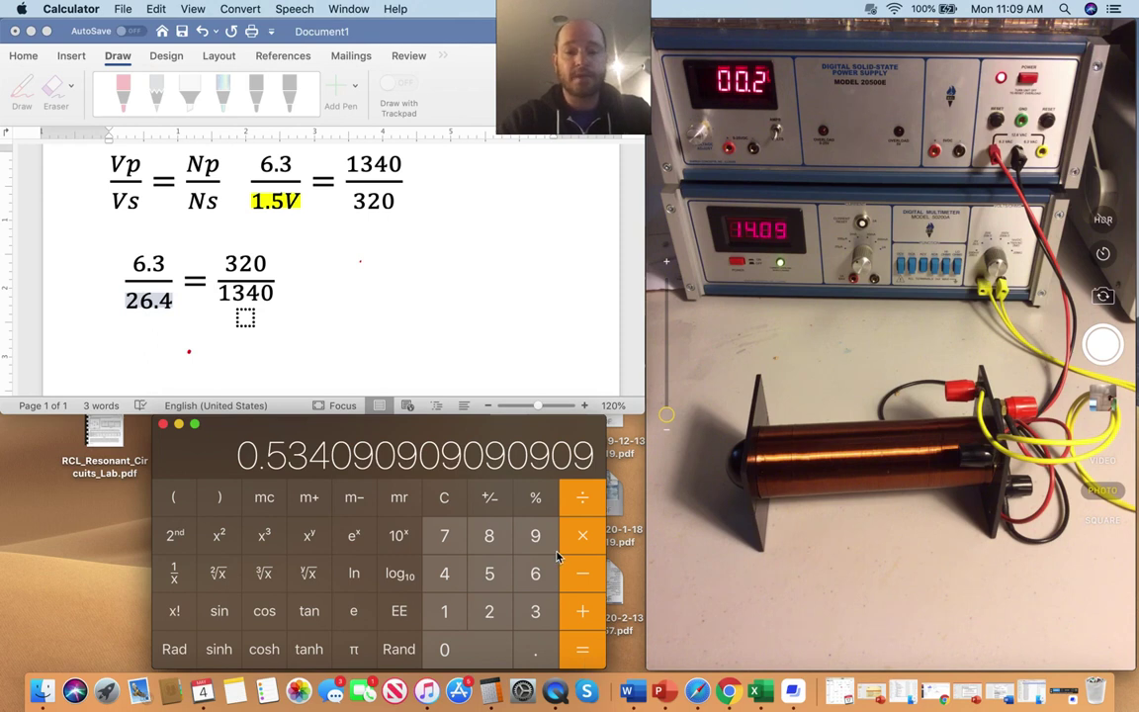
Step: Multiply the ratio by 100 to get an efficiency of about 53.409%
{"action": "left_click", "coordinate": [582, 499]}
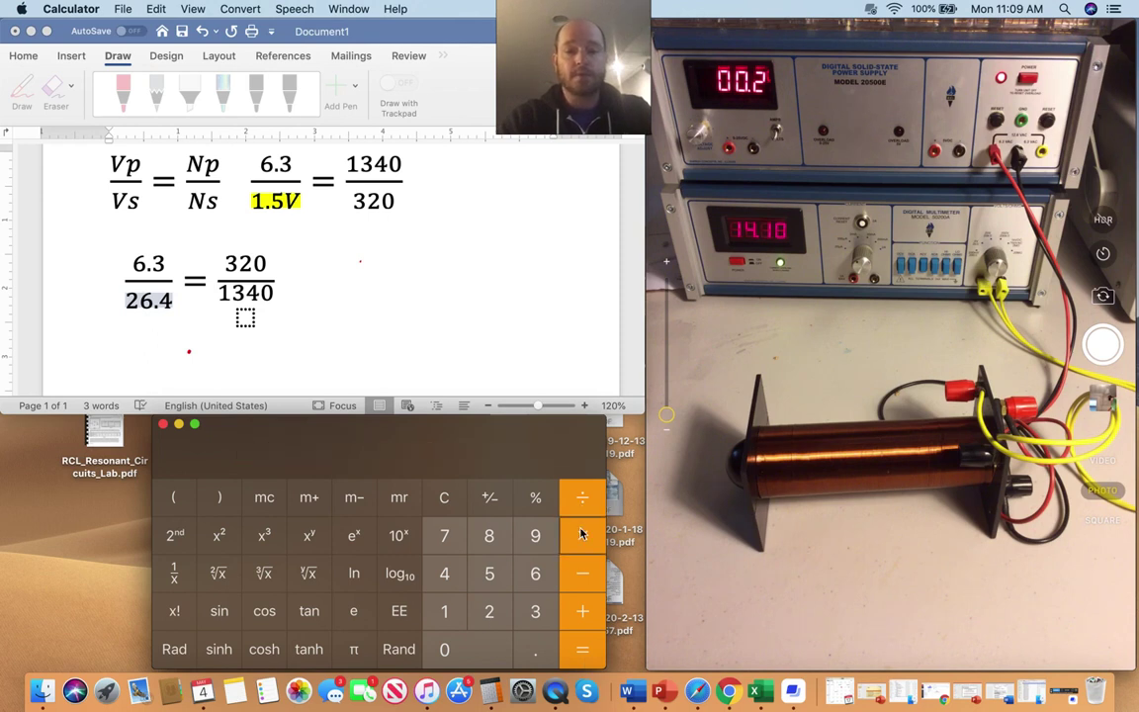
{"action": "left_click", "coordinate": [444, 611]}
{"action": "left_click", "coordinate": [444, 649]}
{"action": "left_click", "coordinate": [444, 649]}
{"action": "left_click", "coordinate": [583, 656]}
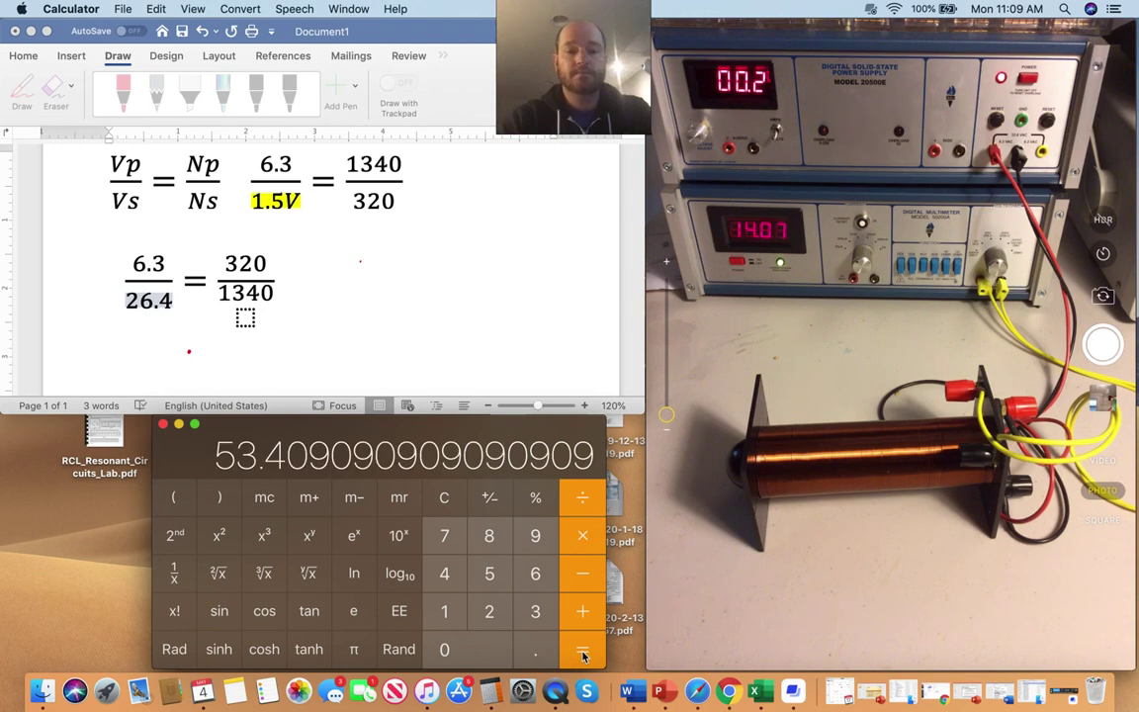
{"action": "left_click", "coordinate": [163, 425]}
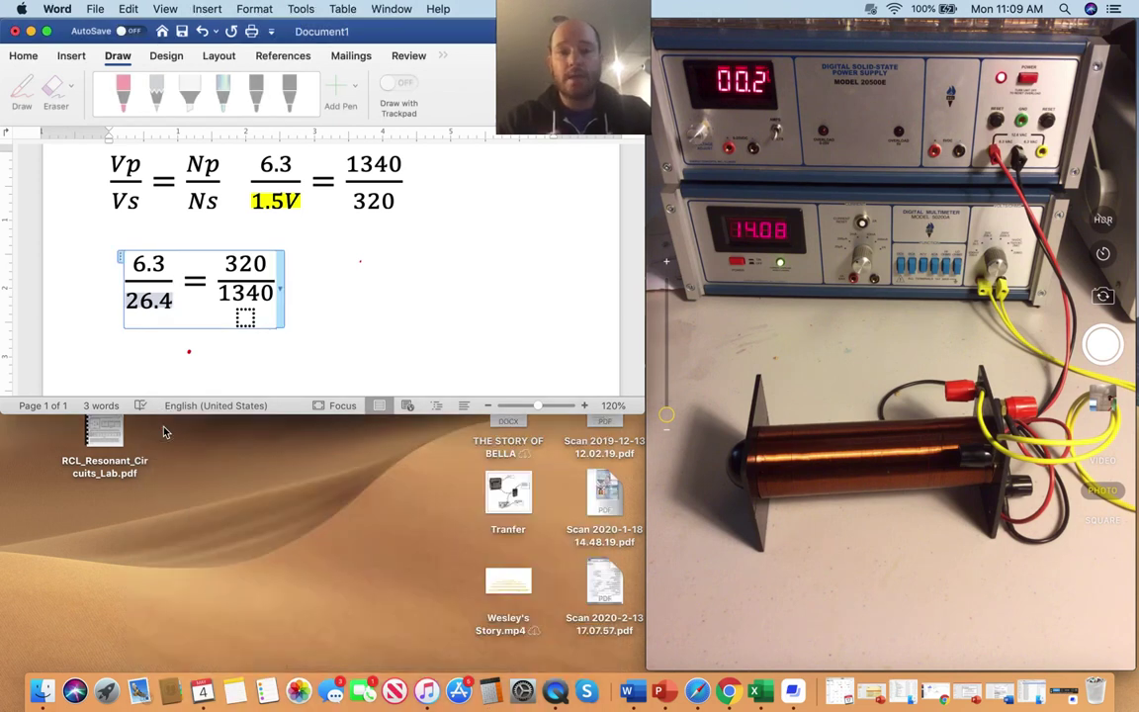